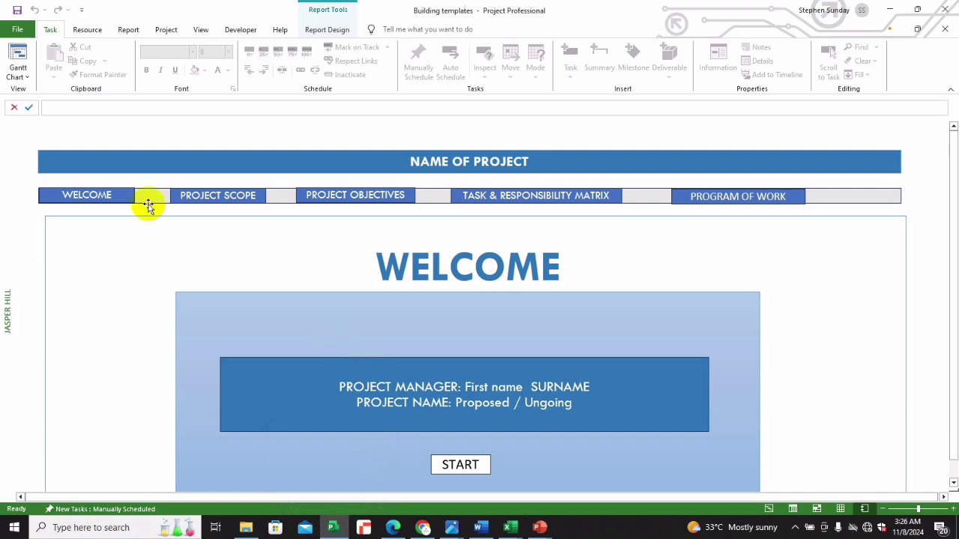
- Open the Cash Flow report from the project's cost reports
click(88, 32)
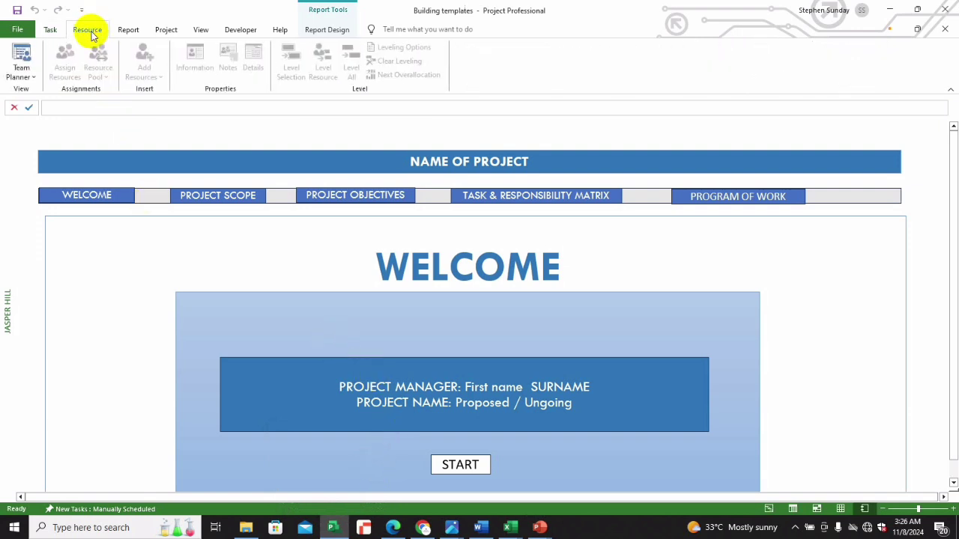
click(128, 30)
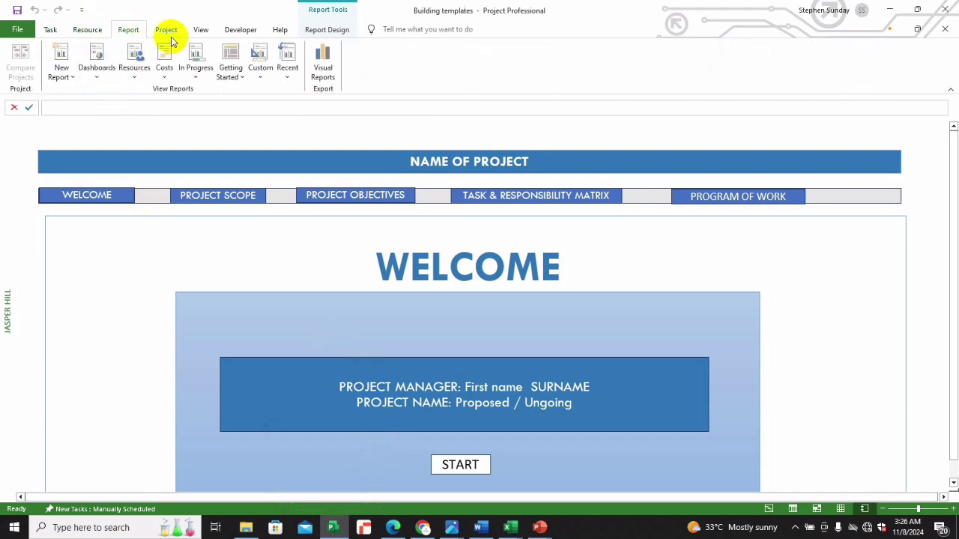
click(164, 75)
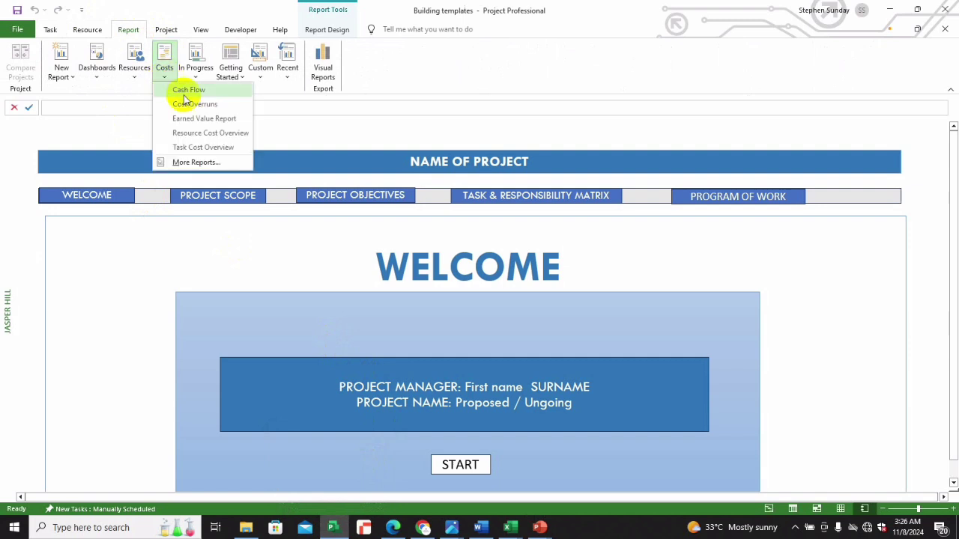
click(185, 92)
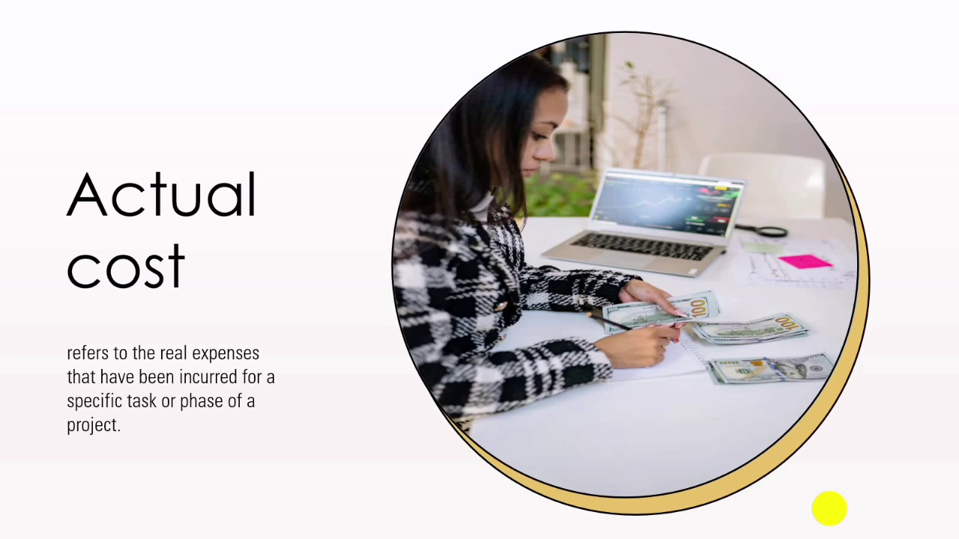
- Back in Microsoft Project, mark substructure tasks 117 to 127 as 100% complete in the Gantt chart and reopen the Cash Flow report
key(alt+Tab)
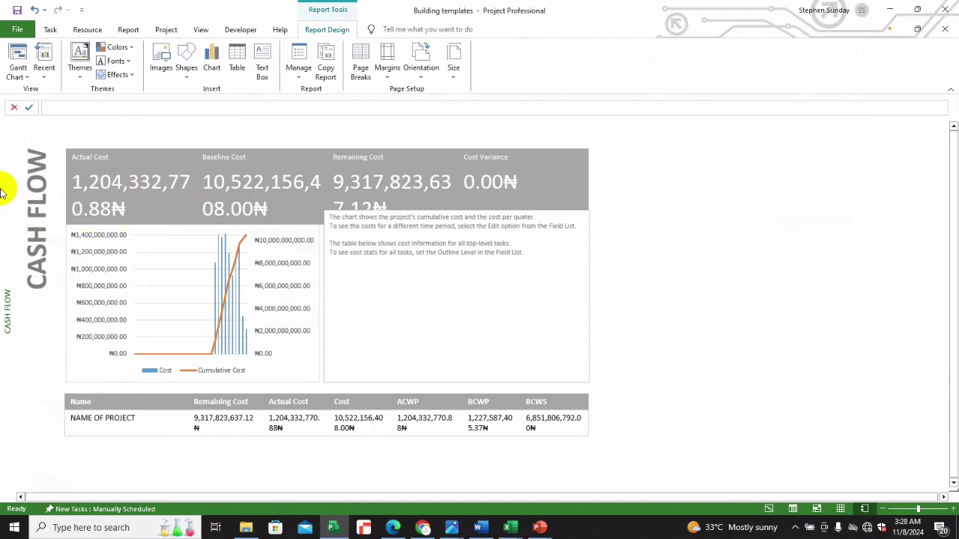
click(769, 509)
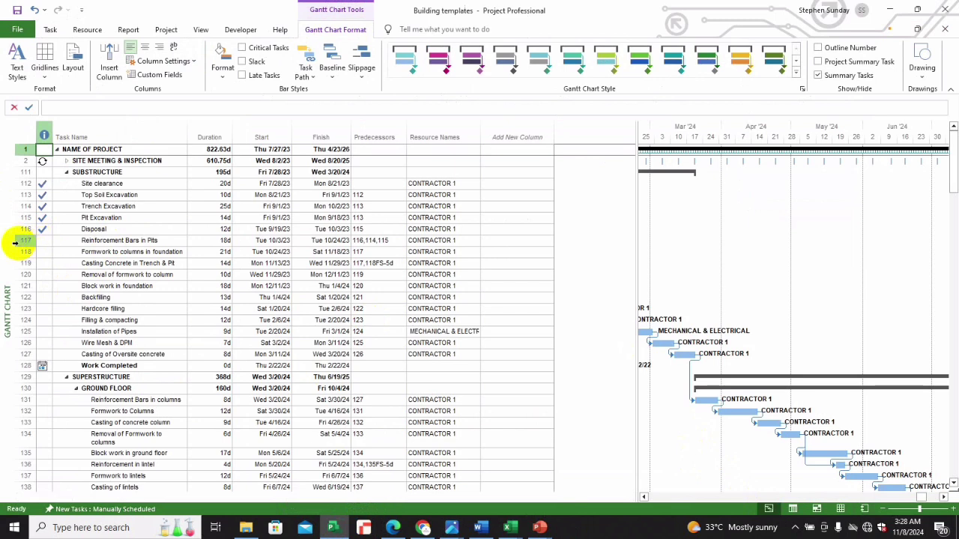
click(16, 242)
drag(17, 243, 22, 352)
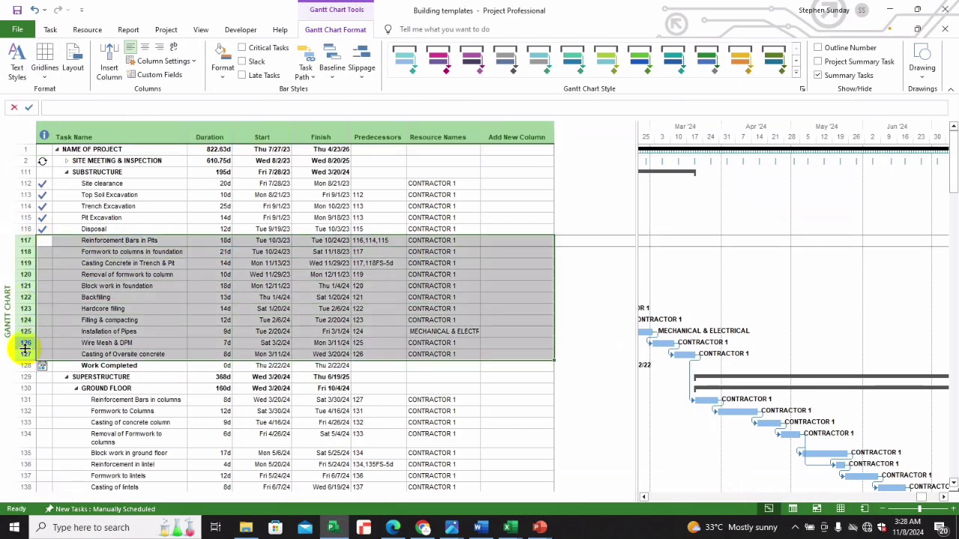
click(62, 32)
click(306, 51)
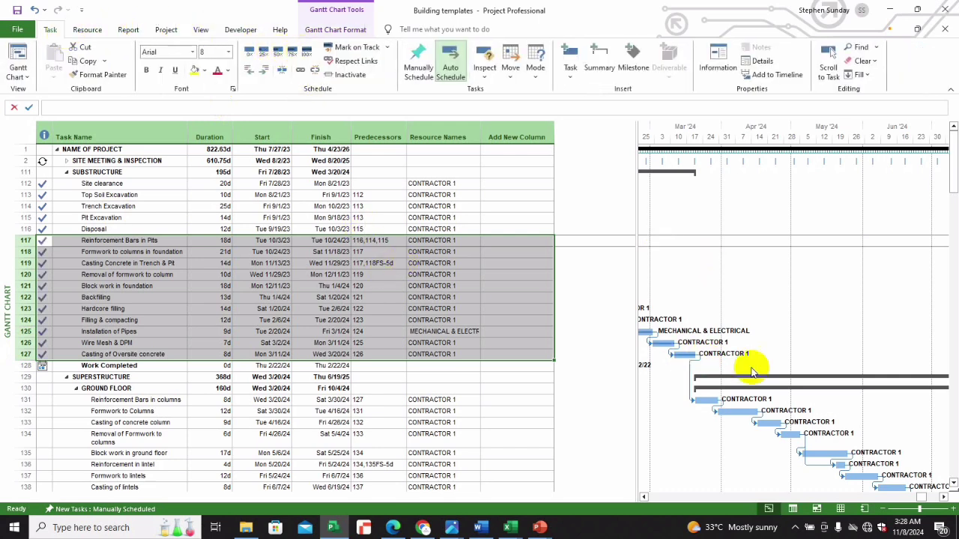
click(865, 509)
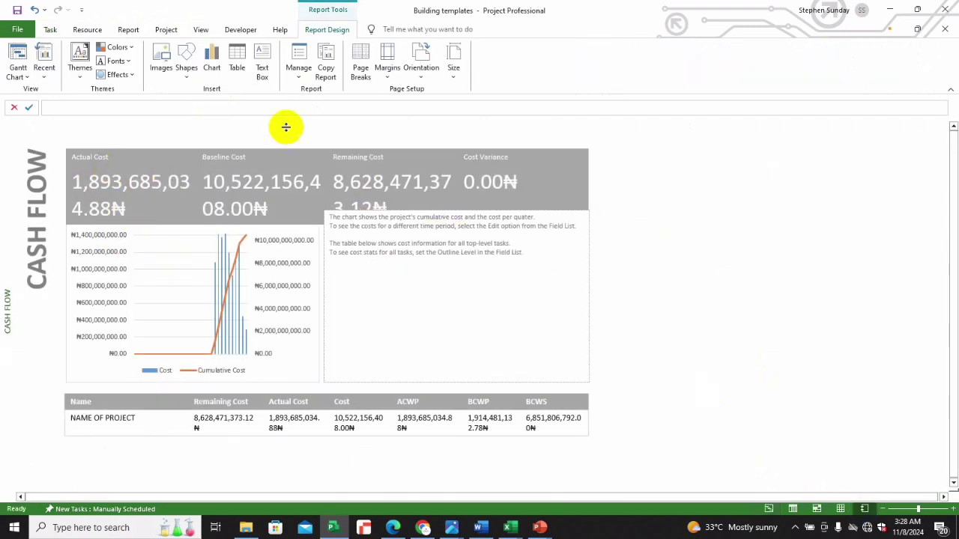
- Mark the SUPERSTRUCTURE summary task as 100% complete in the Gantt chart and check the Cash Flow report again
click(770, 509)
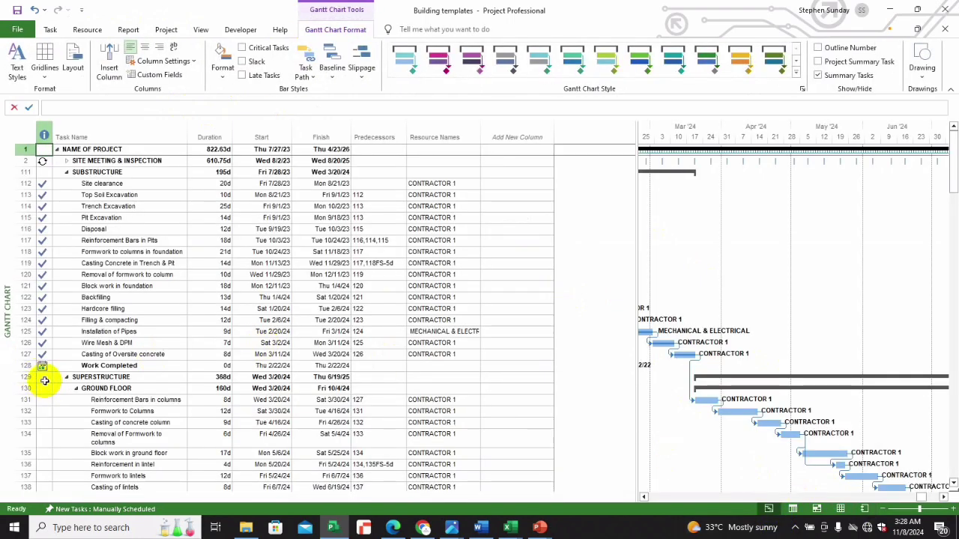
click(45, 379)
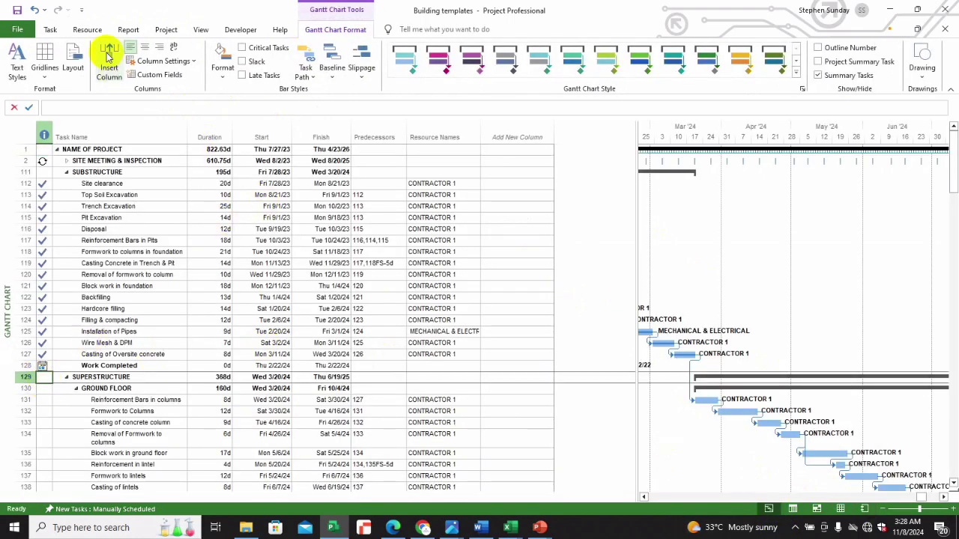
click(50, 30)
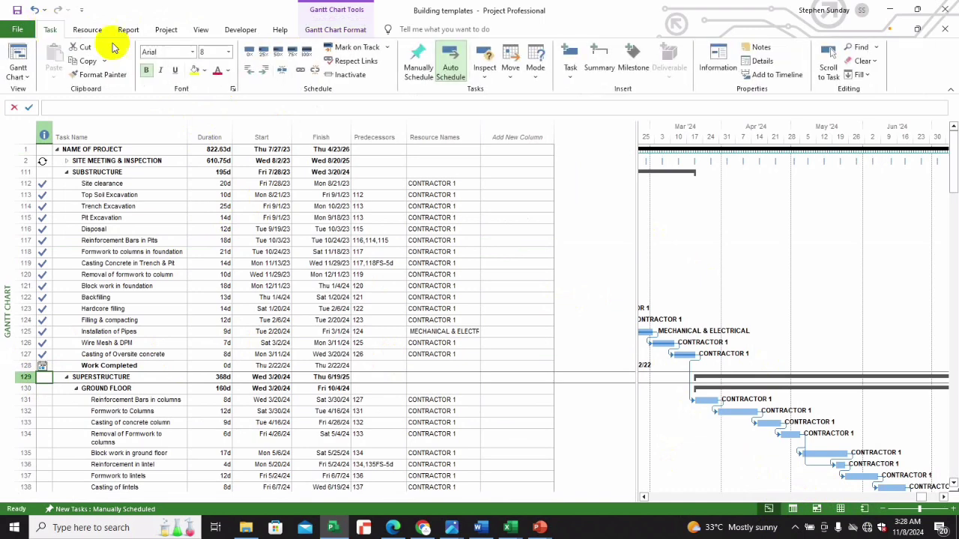
click(307, 51)
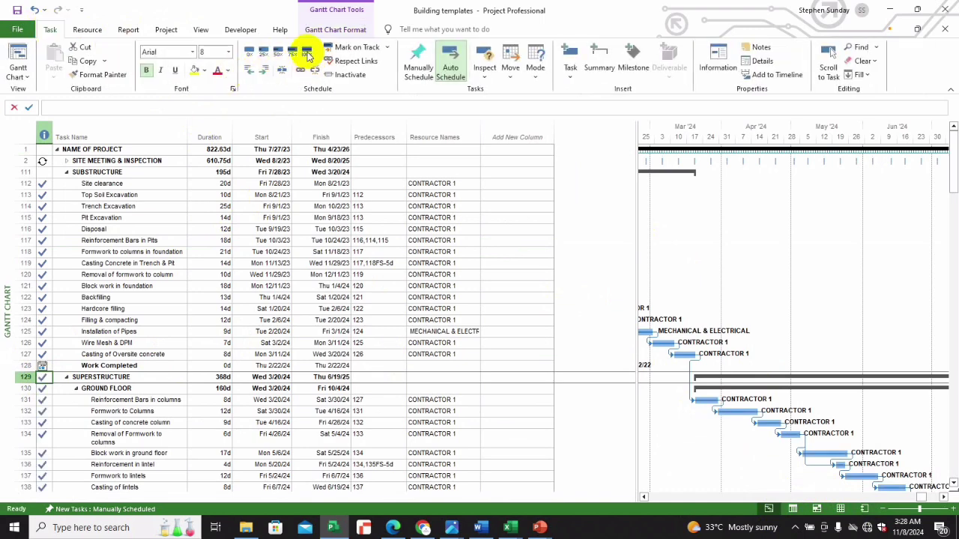
click(865, 510)
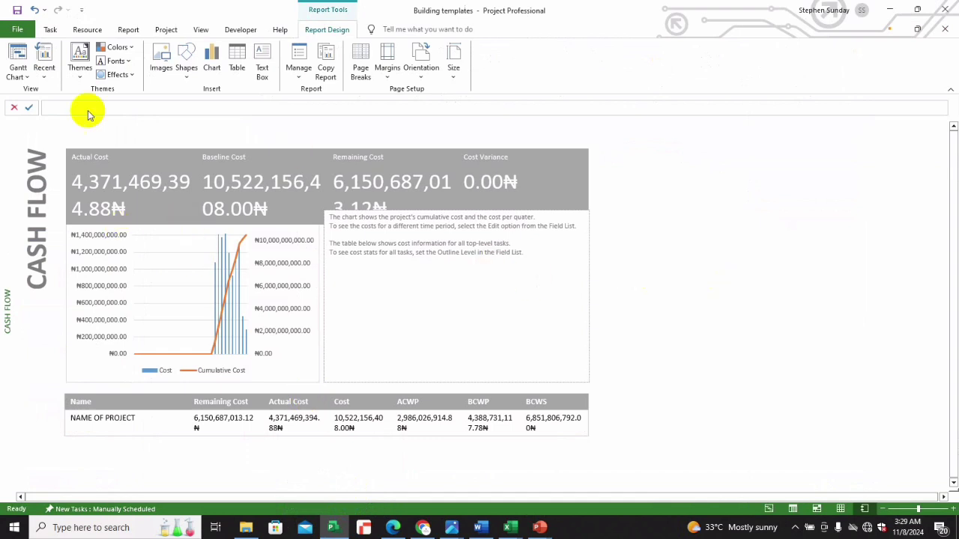
- Return to the Gantt chart and look over the Set Baseline options without applying them
click(166, 30)
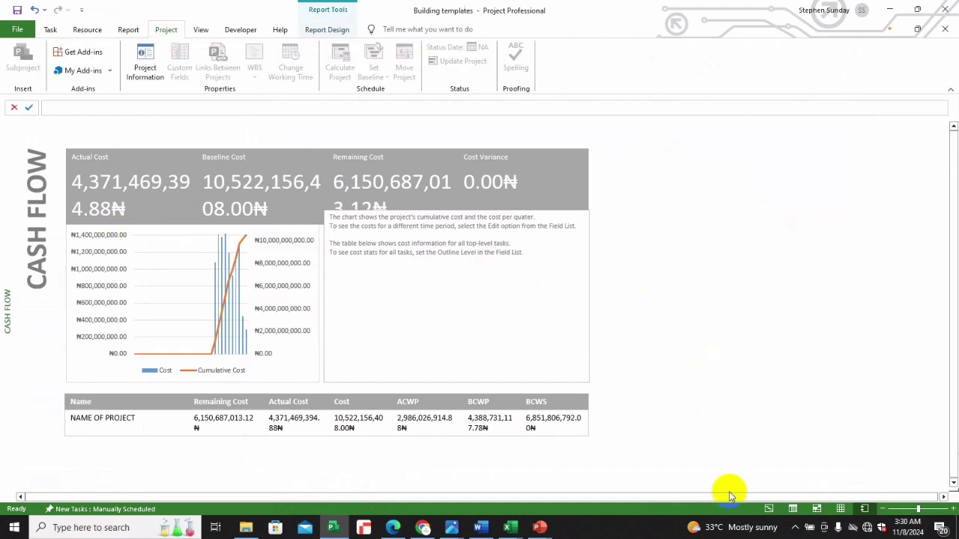
click(769, 509)
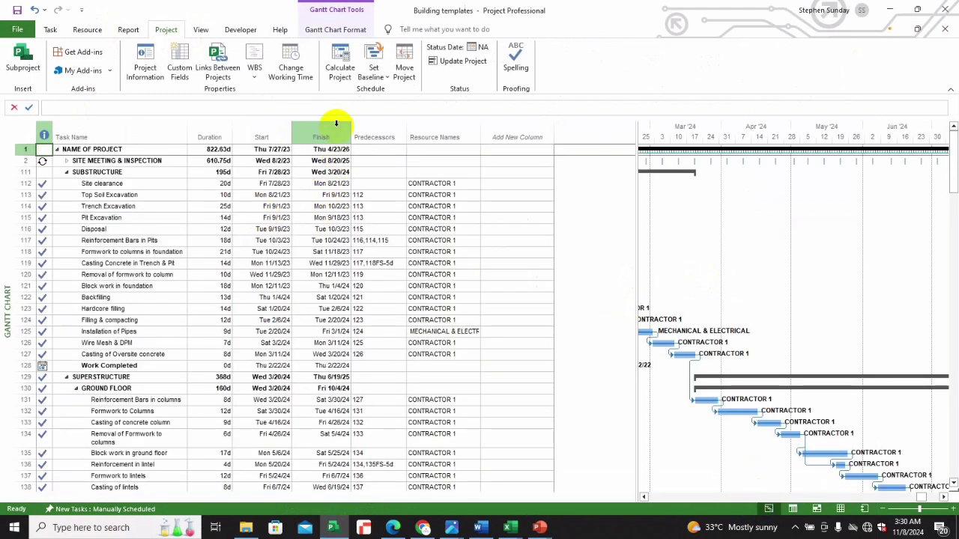
click(373, 73)
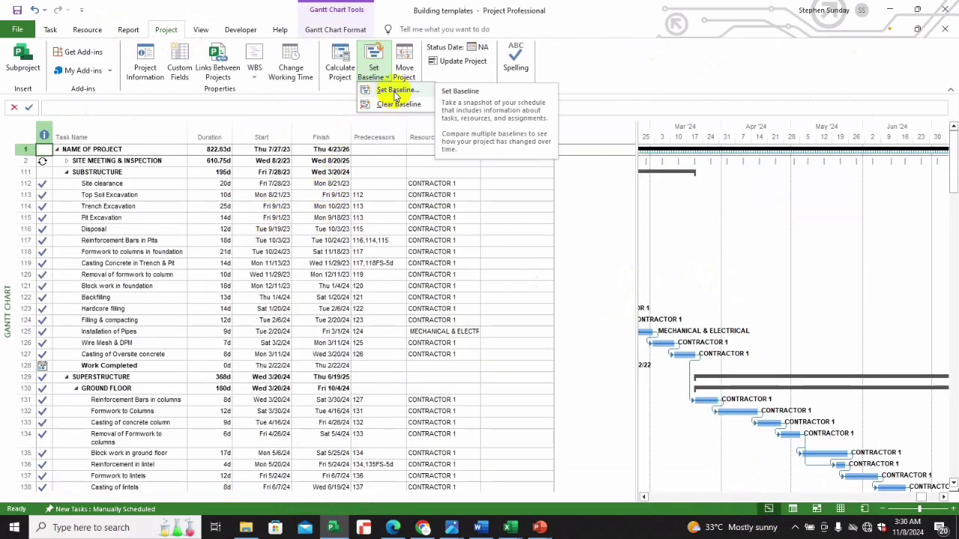
click(396, 91)
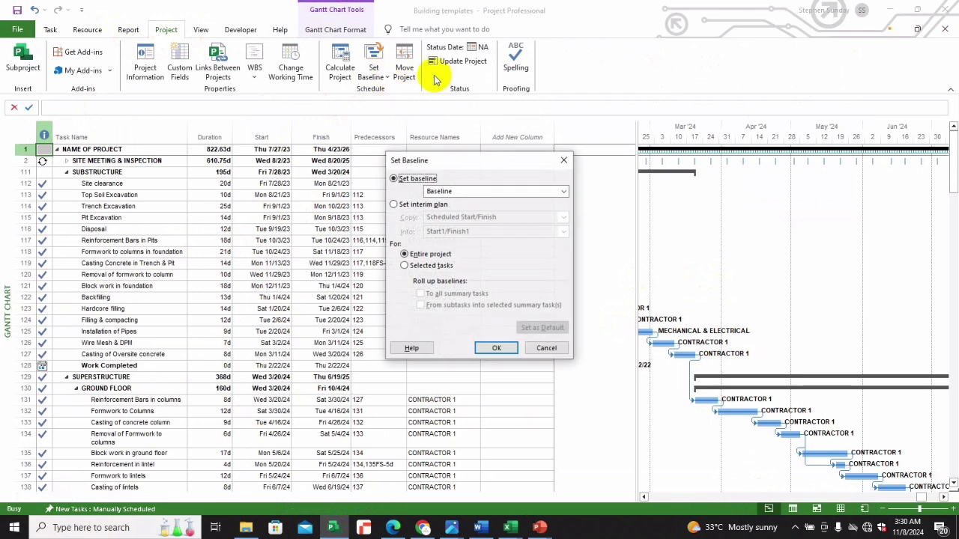
click(564, 160)
- Clear the baseline plan named Baseline for the entire project
click(385, 73)
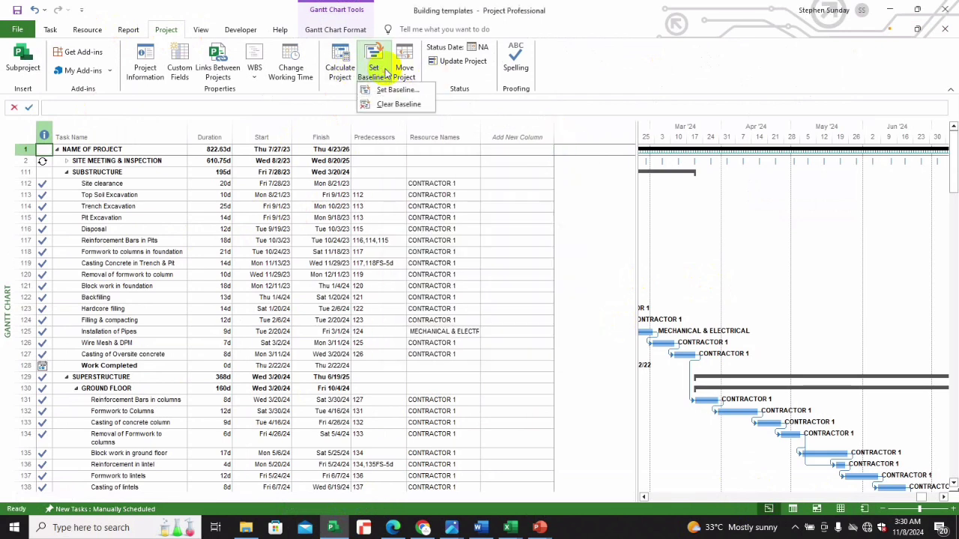
click(391, 102)
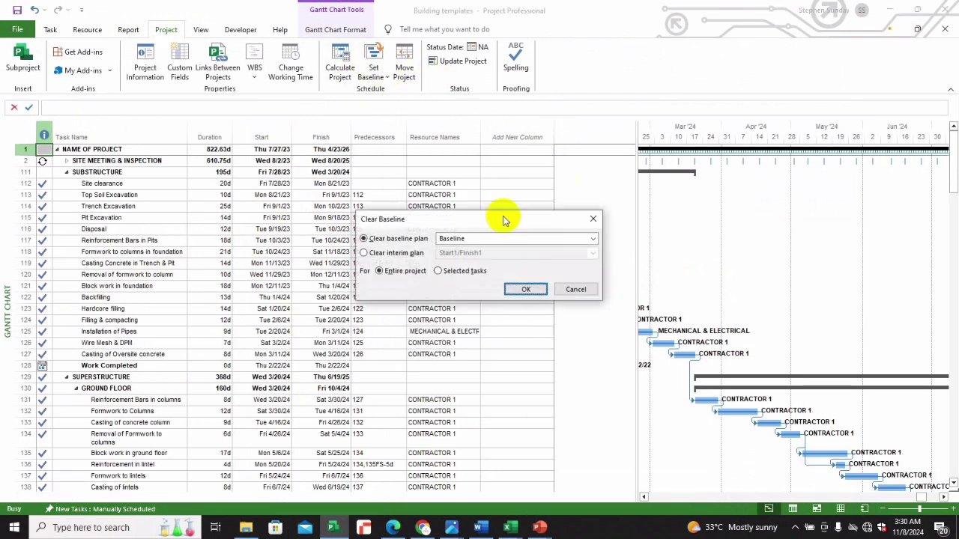
click(521, 290)
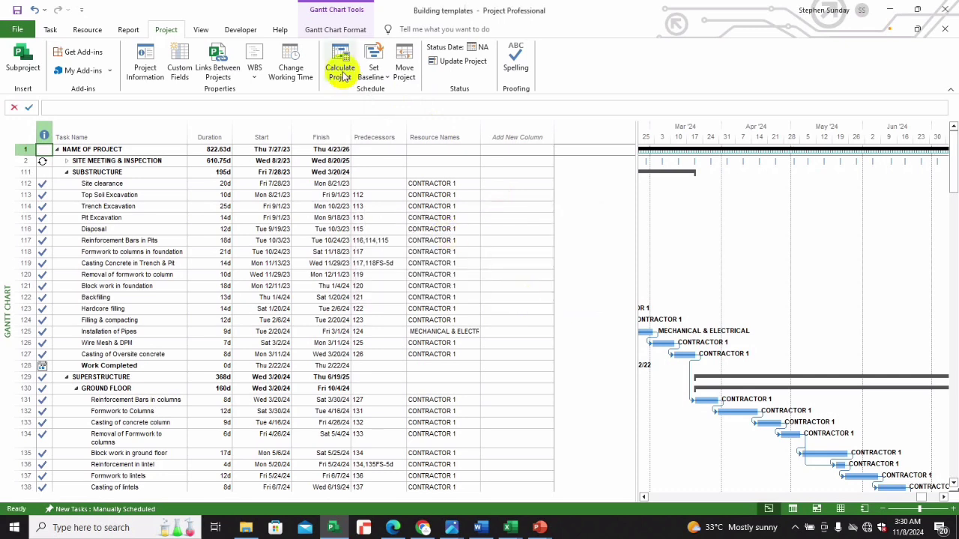
- Try the Set Baseline scope for selected tasks with both roll-up options, return it to the entire project, and close without applying
click(375, 72)
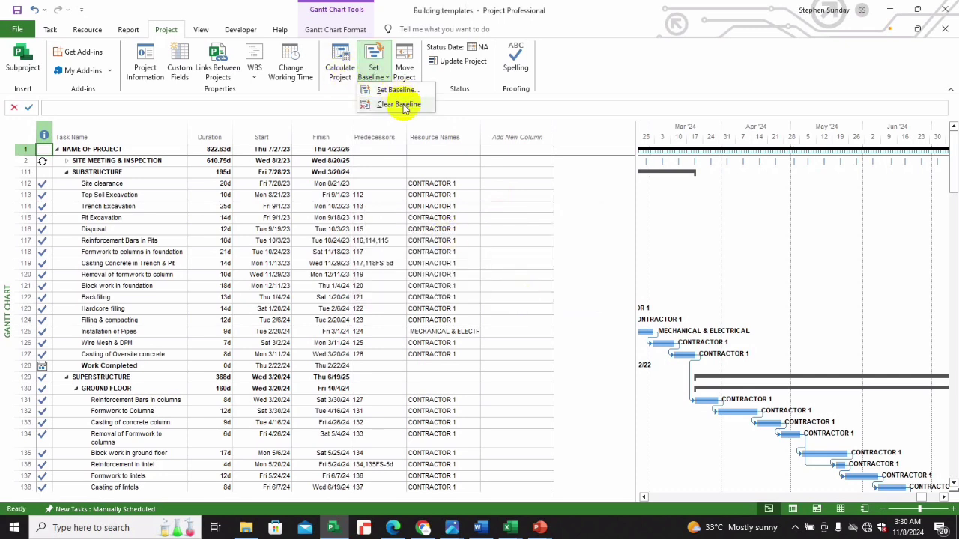
click(401, 91)
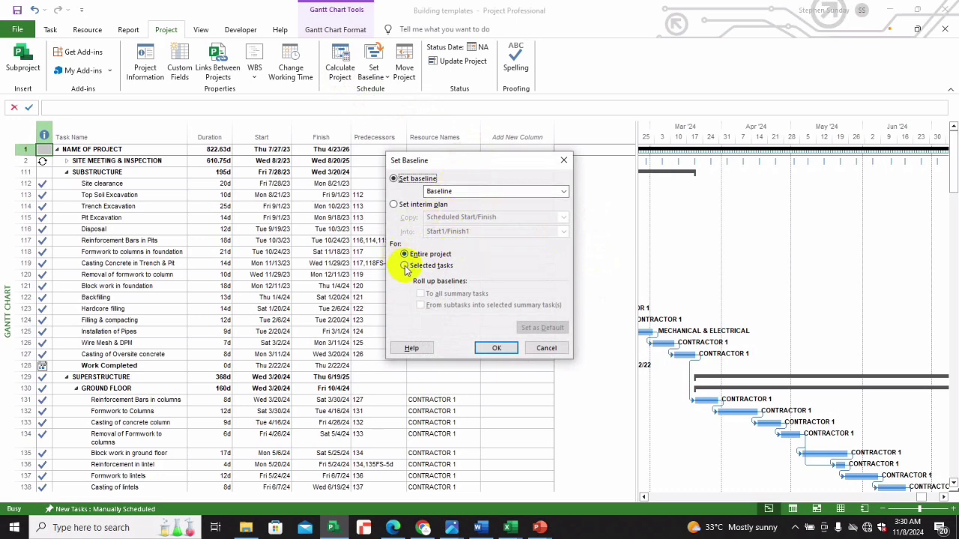
click(405, 267)
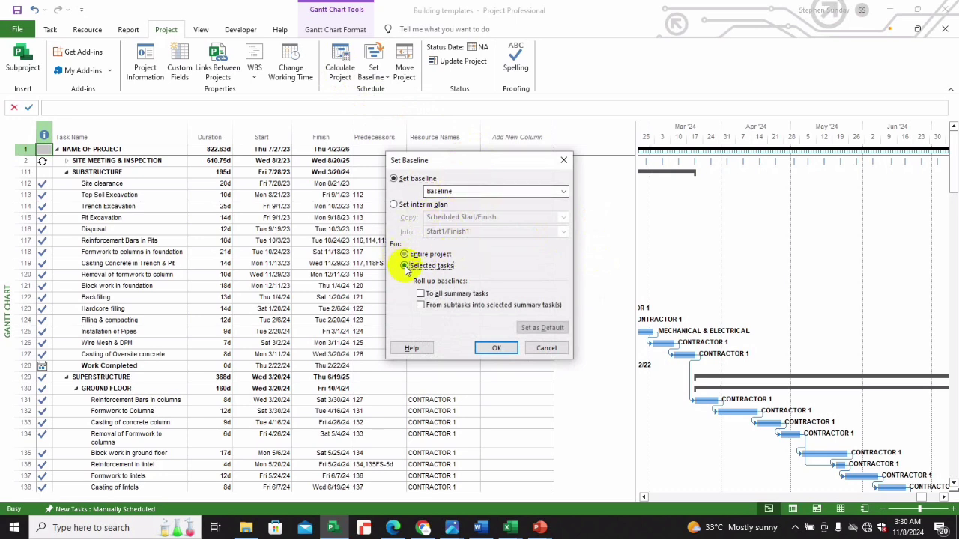
click(421, 294)
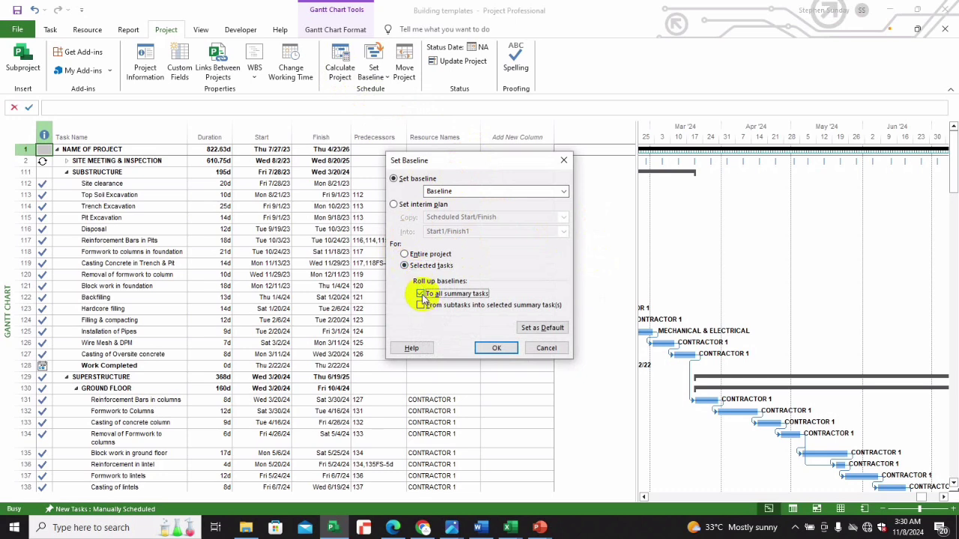
click(421, 303)
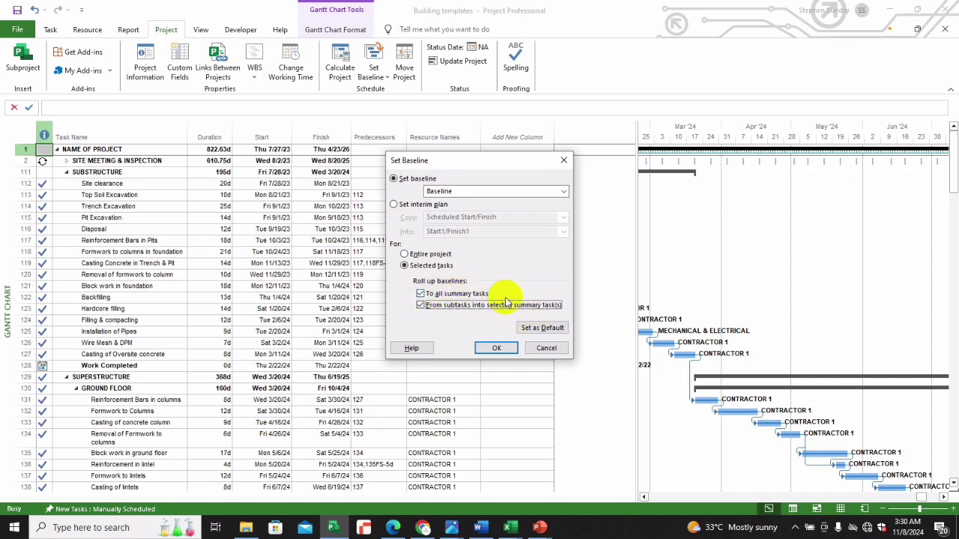
click(404, 265)
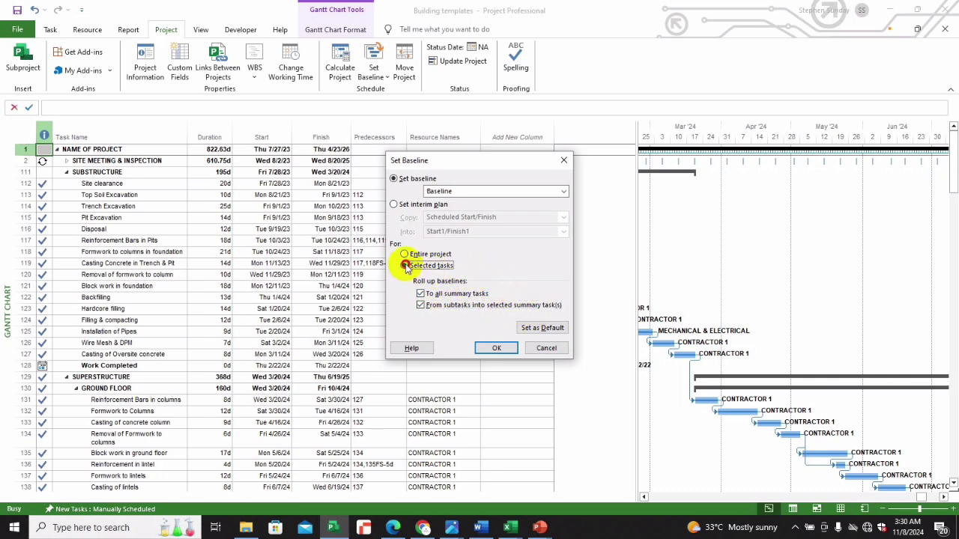
click(406, 254)
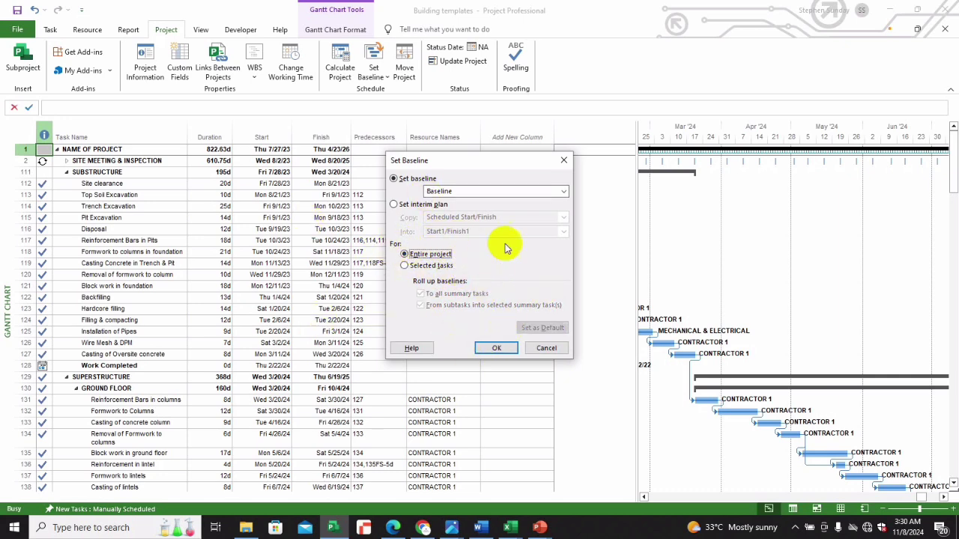
click(563, 160)
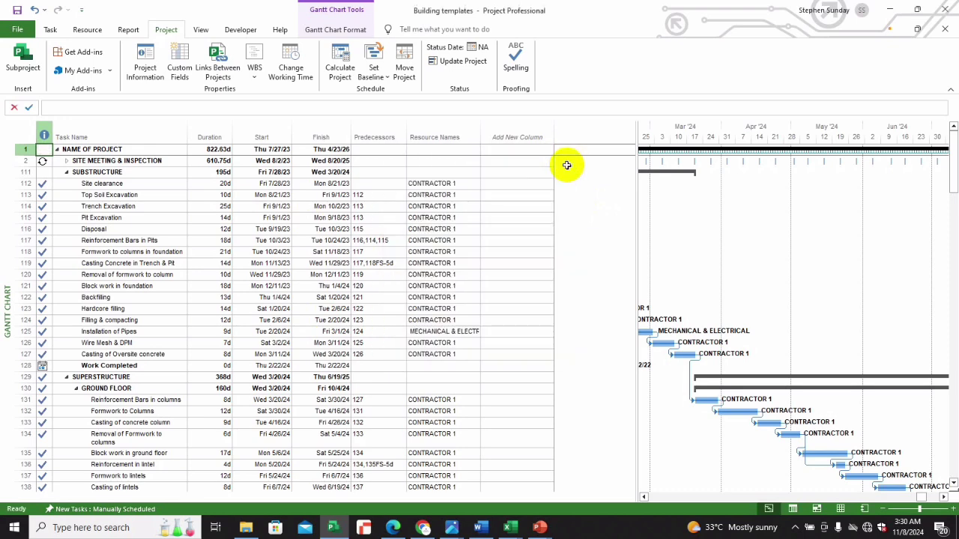
- Check the Cash Flow report once more and add an Actual Finish column to the Gantt chart's task table
click(864, 509)
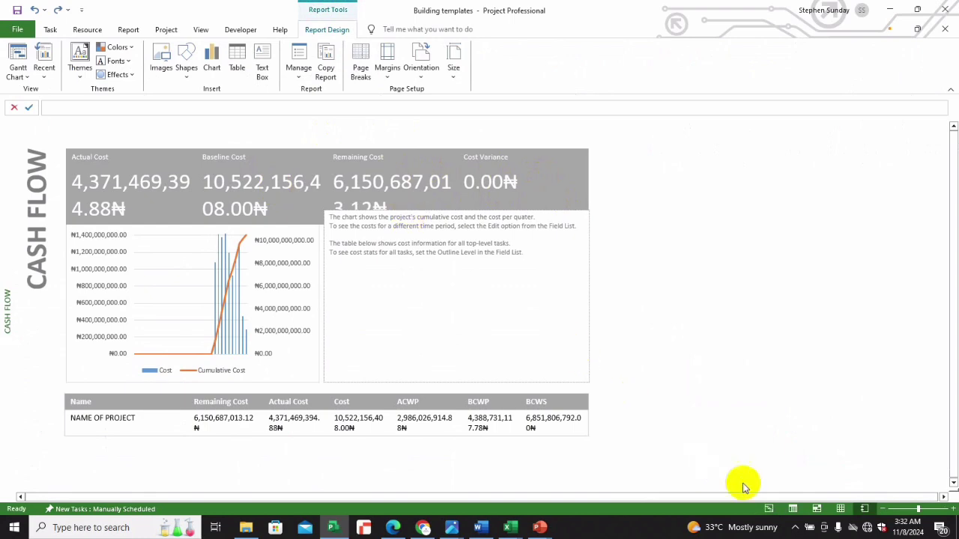
click(770, 509)
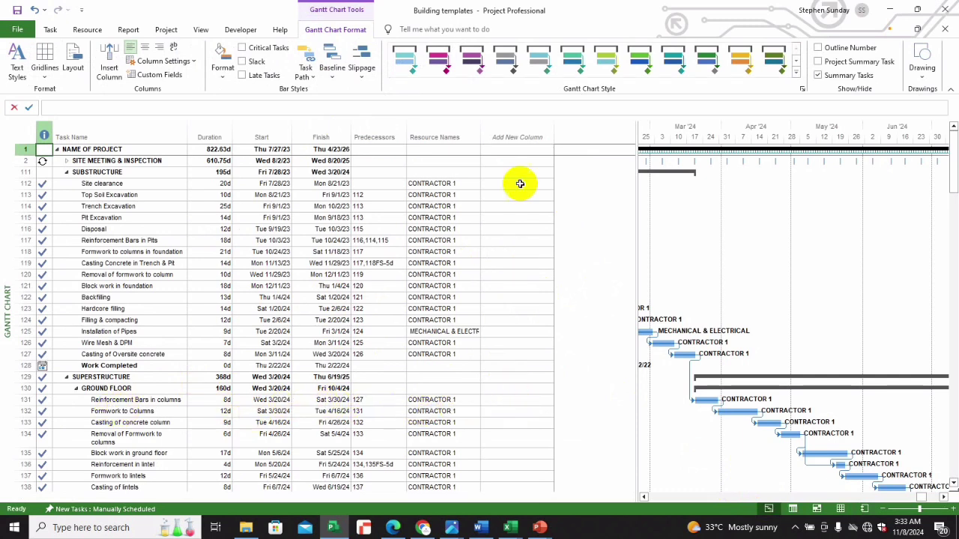
click(520, 138)
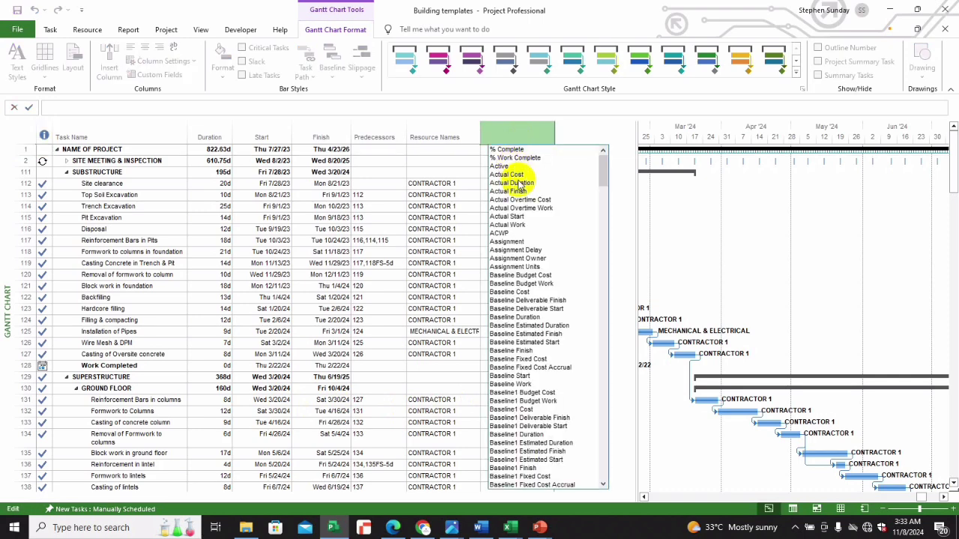
click(517, 191)
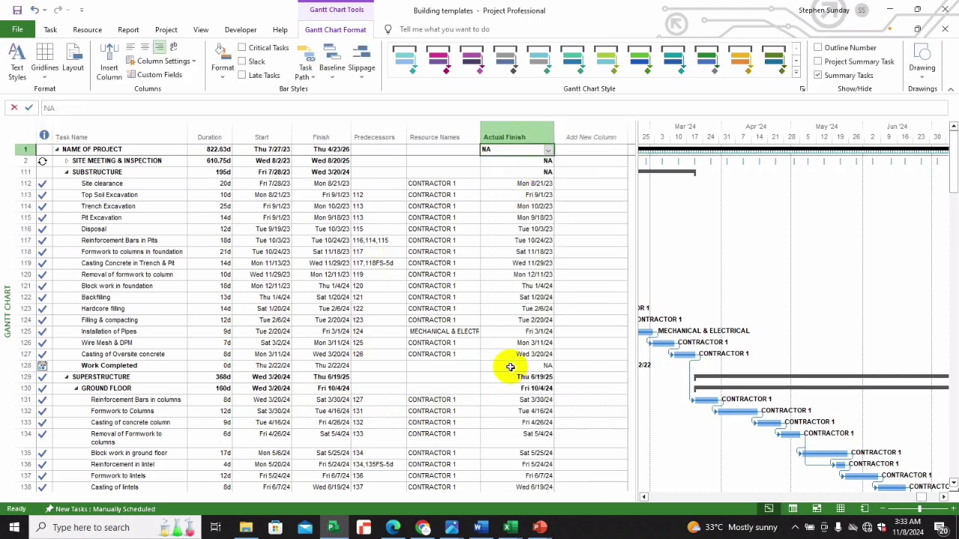
- Set the Actual Finish of Reinforcement Bars in columns to 4/4/24, accept the duration change, and check the Cash Flow report
click(531, 401)
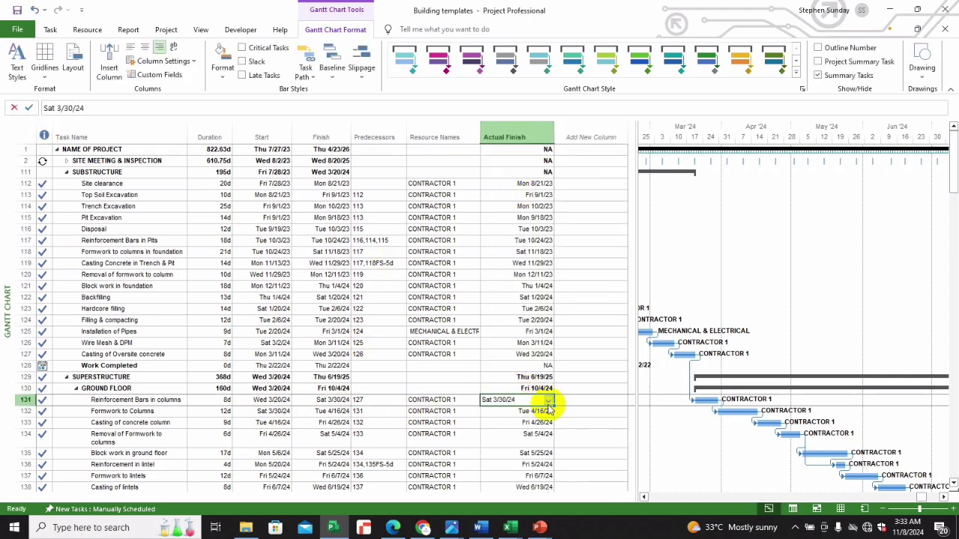
click(547, 402)
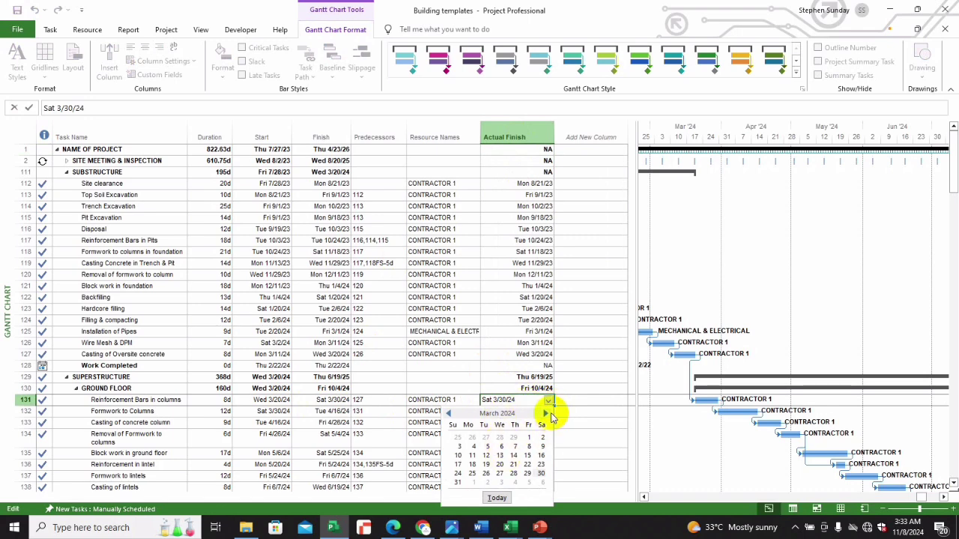
click(545, 414)
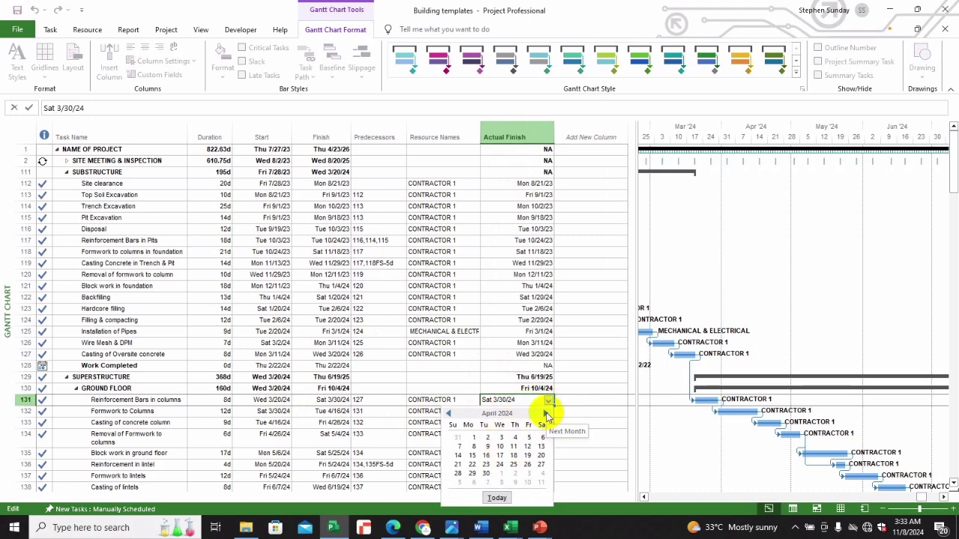
click(514, 438)
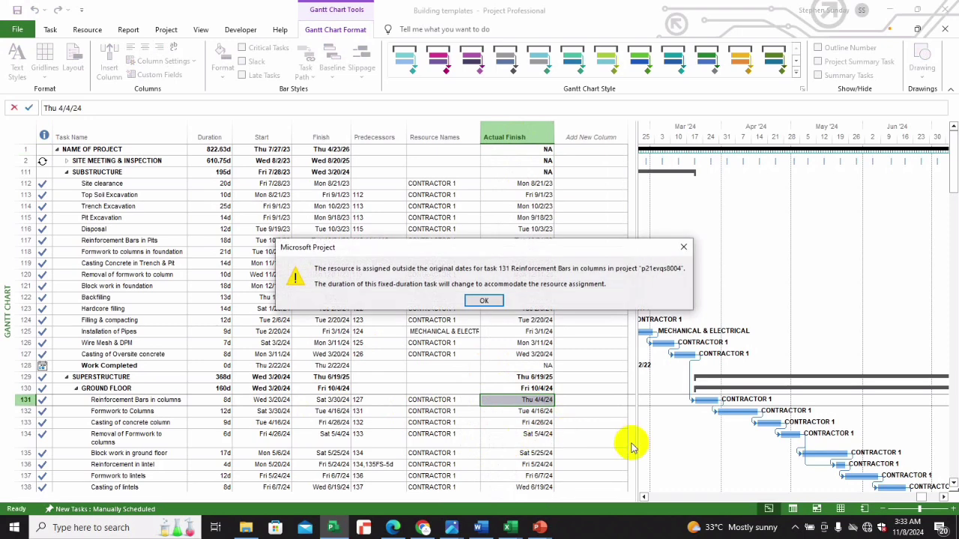
click(493, 302)
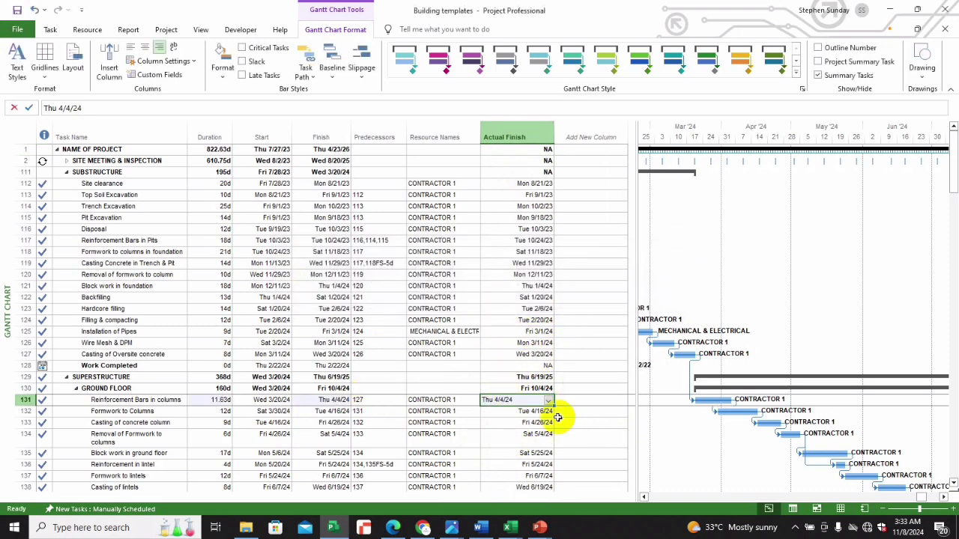
click(864, 508)
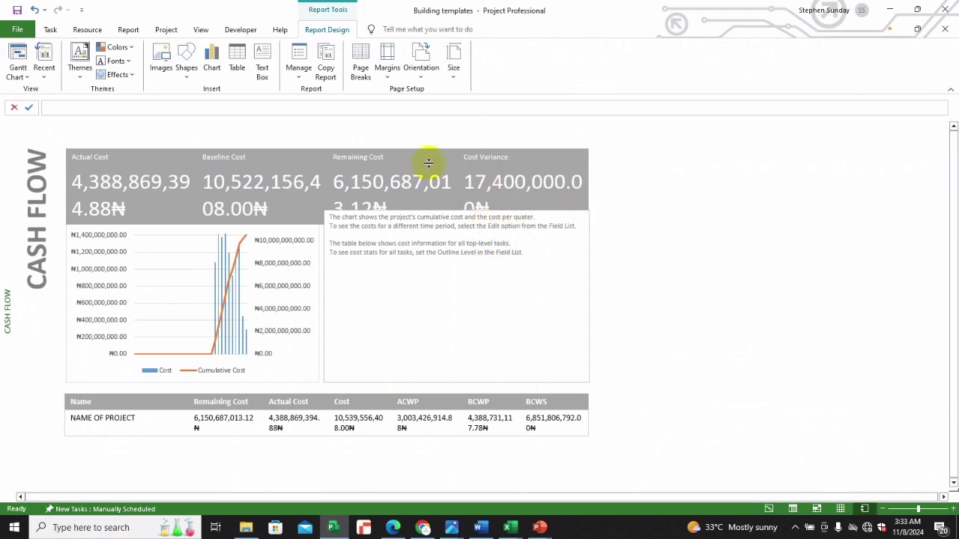
- Set the Actual Finish of Reinforcement Bars in columns to 3/25/24 in the Gantt chart and recheck the Cash Flow report
click(770, 508)
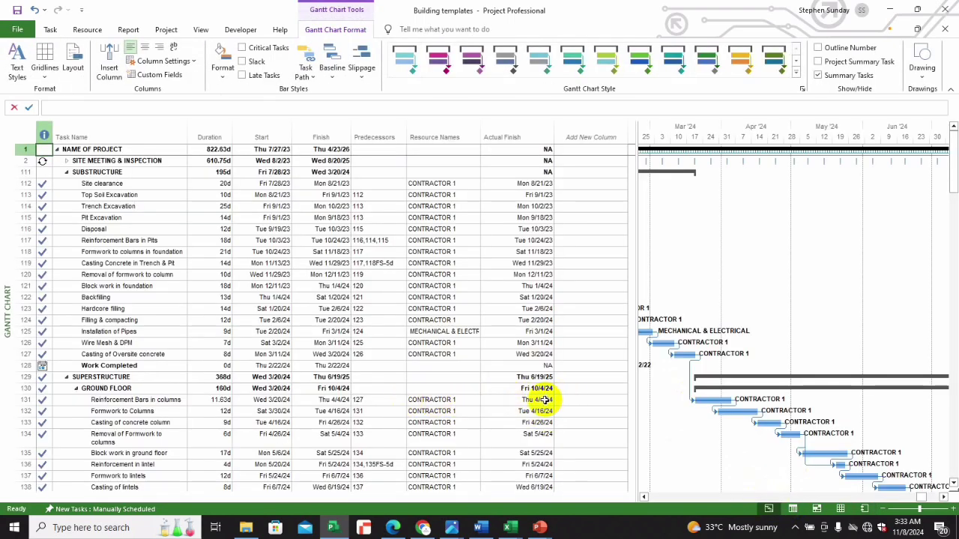
click(526, 403)
click(549, 403)
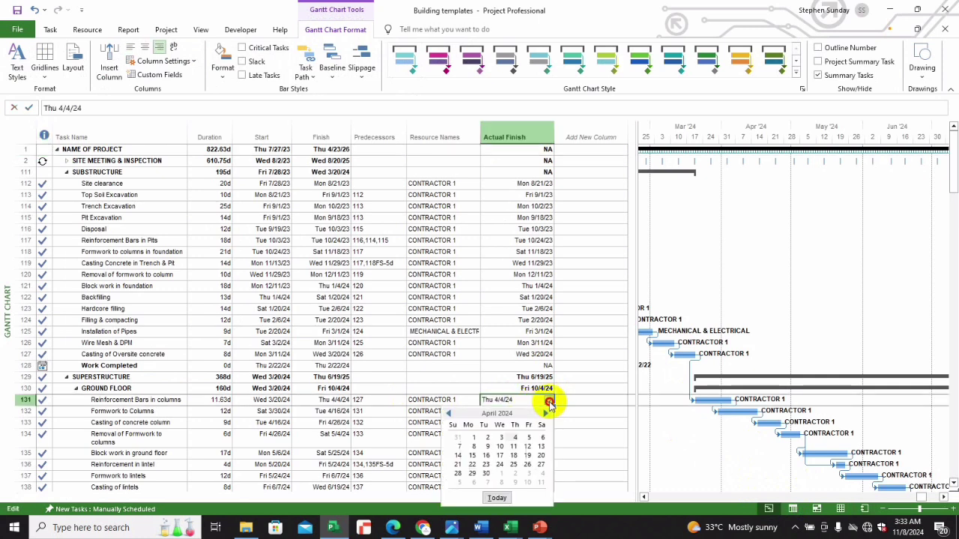
click(448, 413)
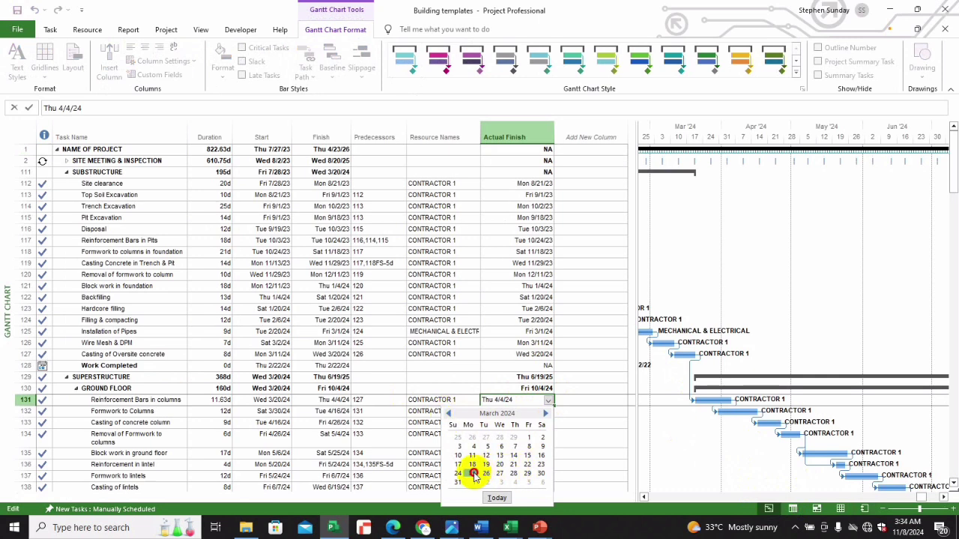
click(473, 476)
click(515, 423)
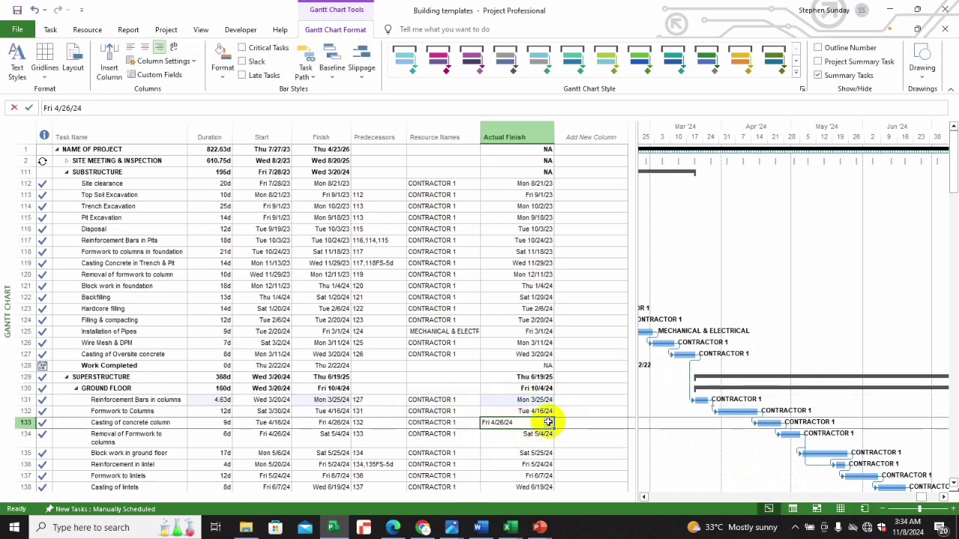
click(862, 510)
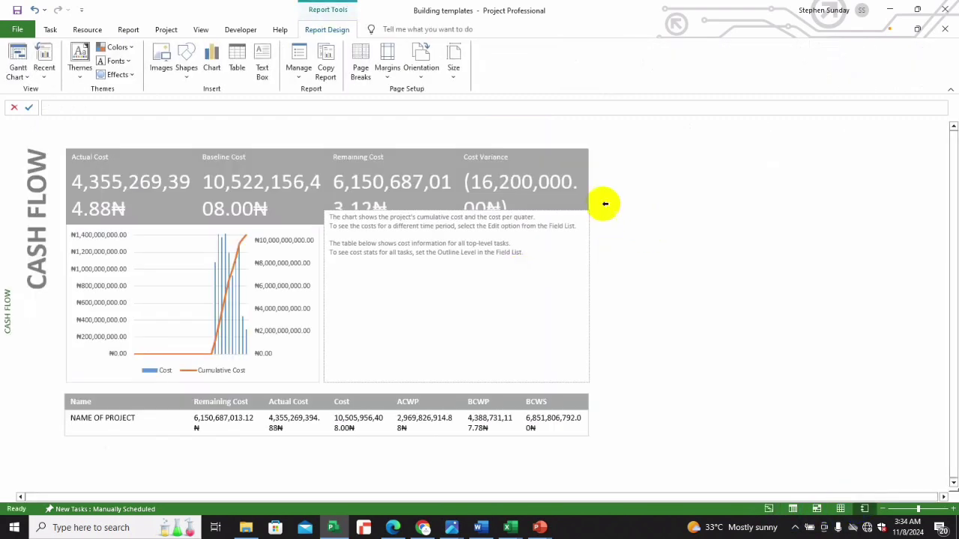
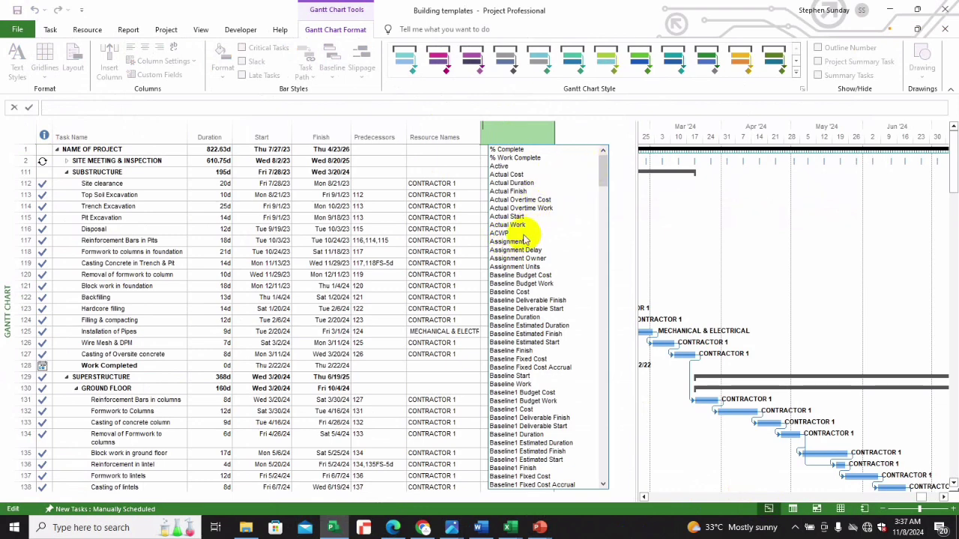
- Add ACWP, BCWP and BCWS columns to the Gantt chart's task table, widening the table area to fit them
click(509, 233)
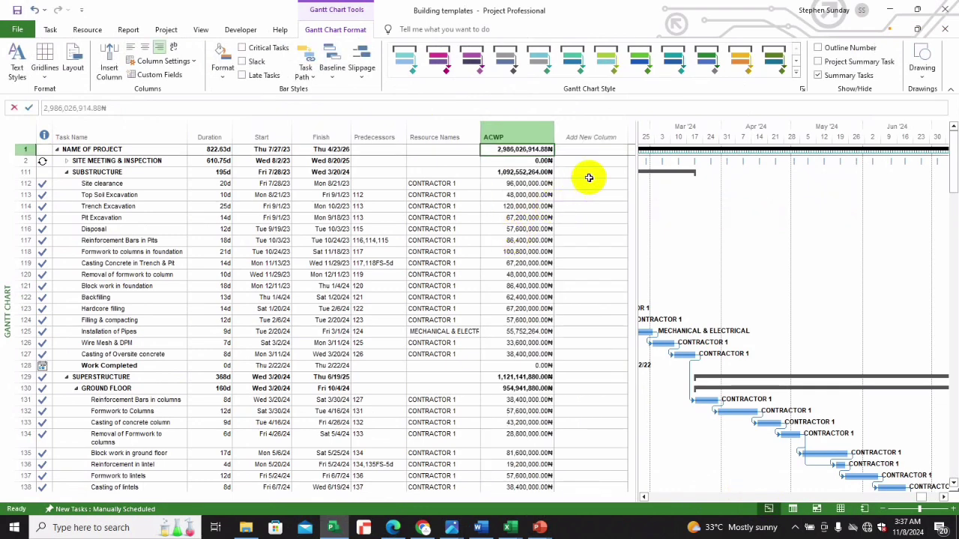
click(591, 139)
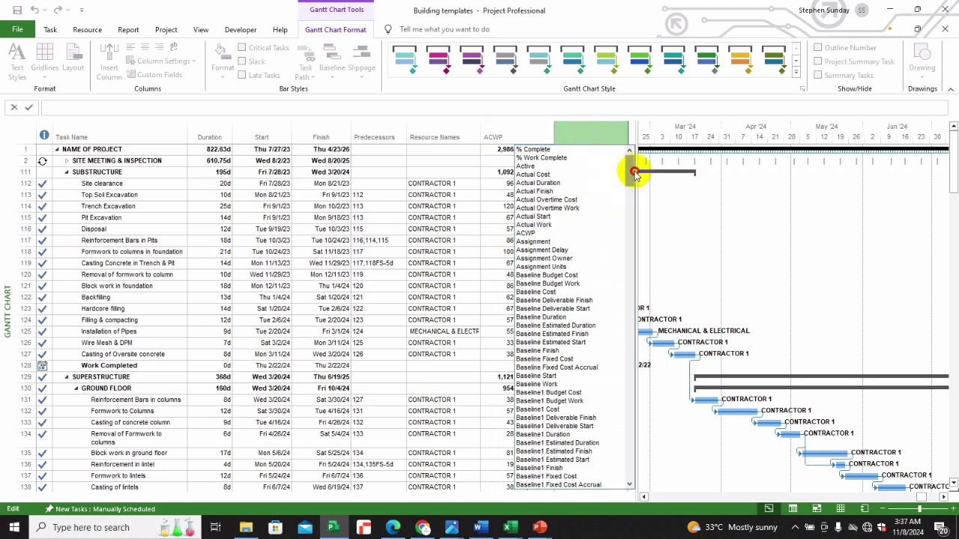
drag(632, 172, 633, 280)
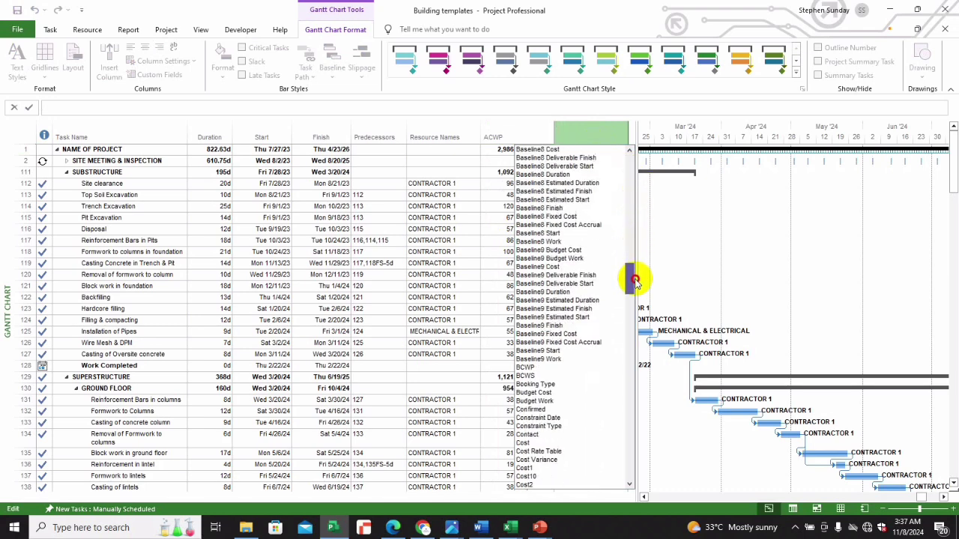
click(525, 359)
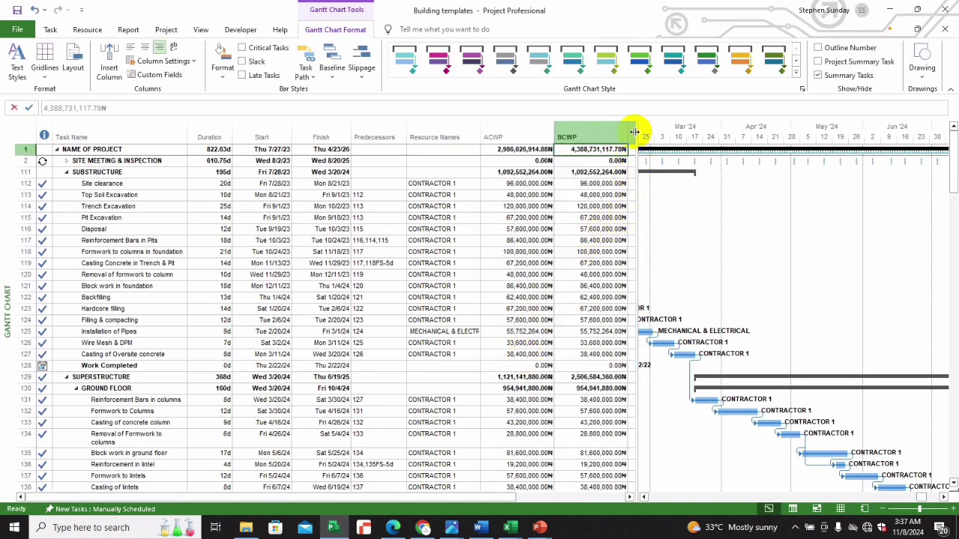
drag(636, 136, 750, 137)
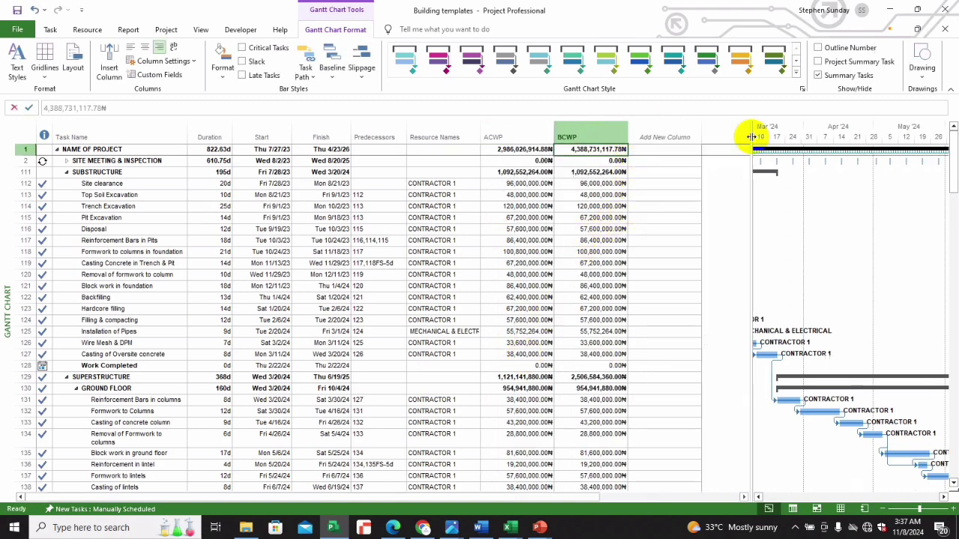
click(668, 134)
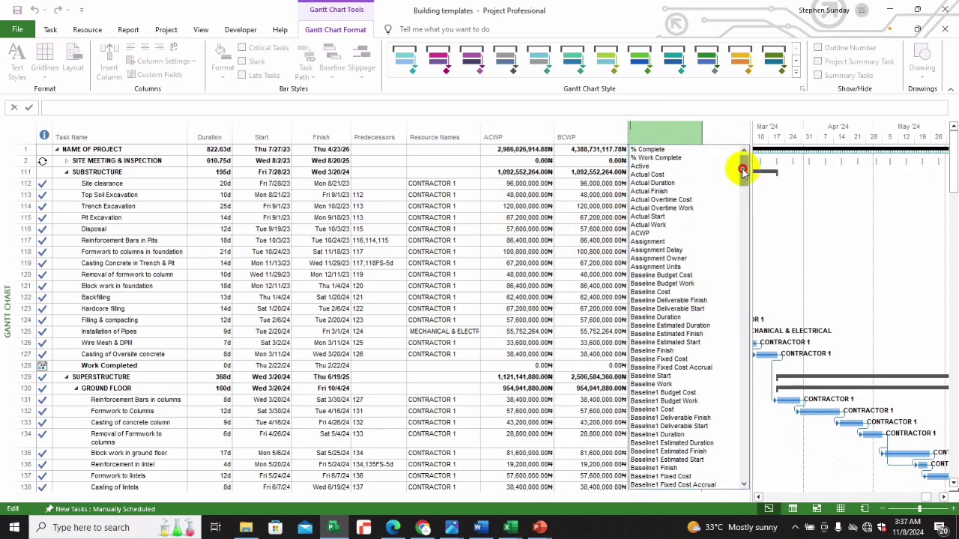
drag(743, 168, 727, 285)
click(648, 343)
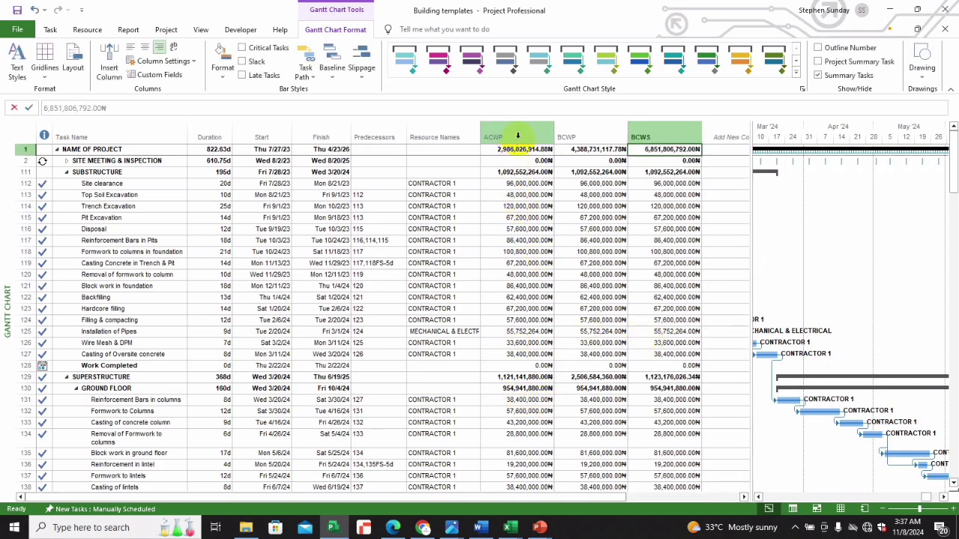
- Mark Reinforcement Bars in columns as 50% complete, reset it to 0%, and finally set it to 25%
click(23, 401)
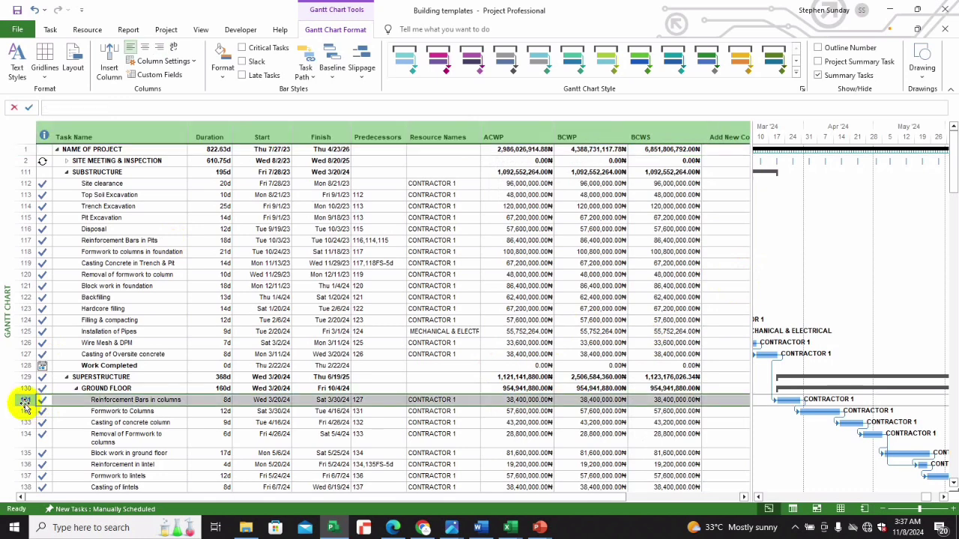
click(53, 30)
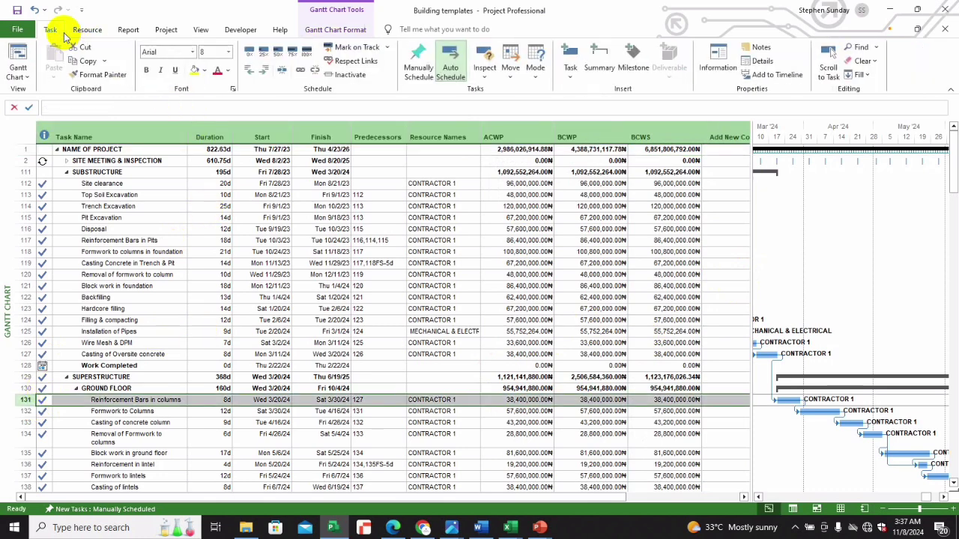
click(277, 54)
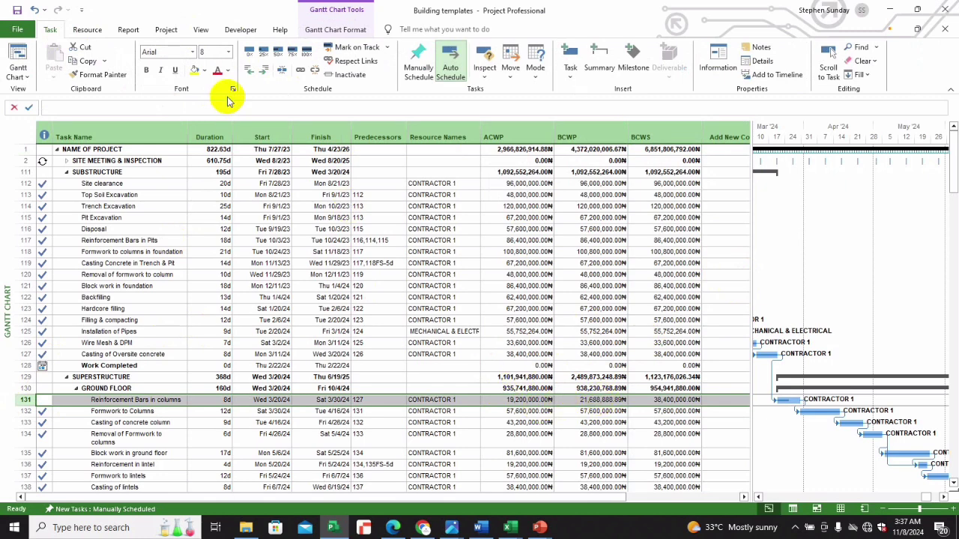
click(248, 55)
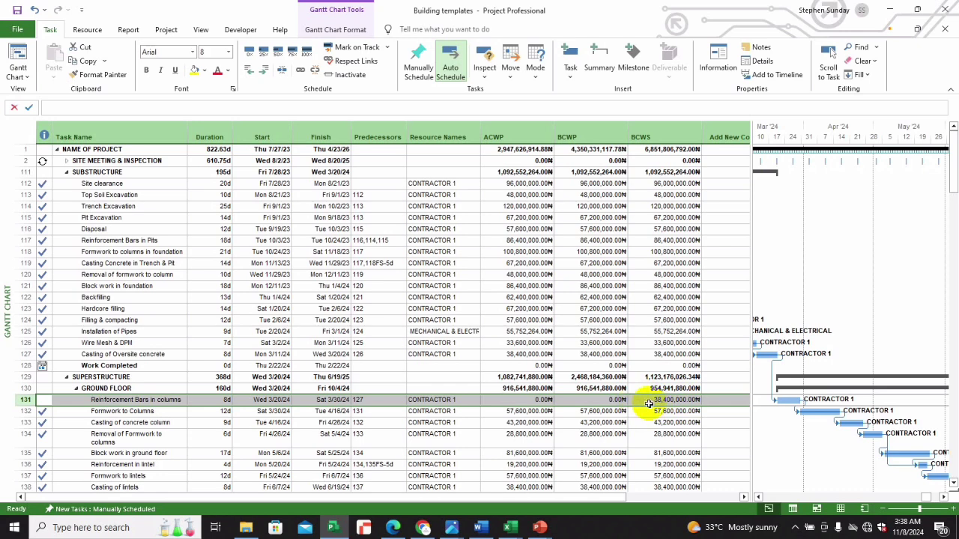
click(264, 54)
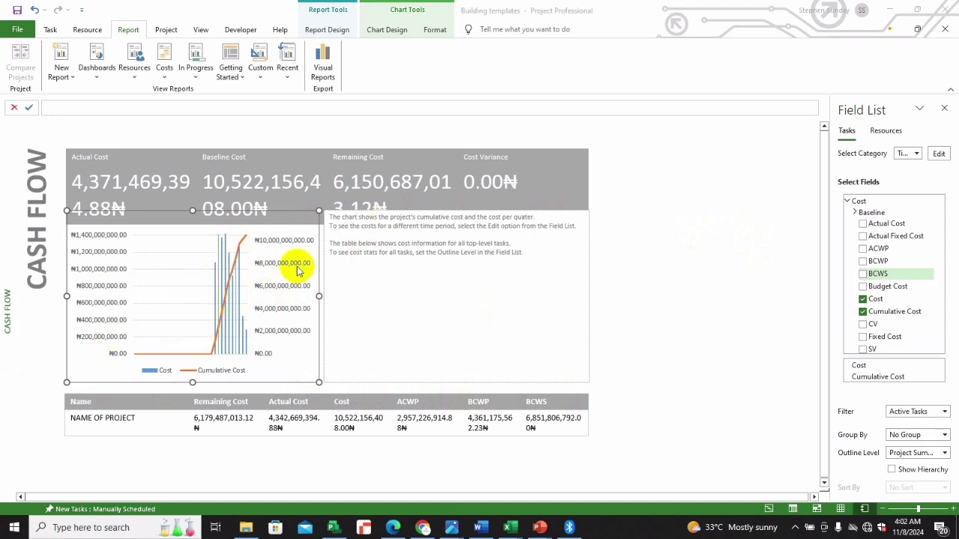
- Add the BCWS, BCWP and ACWP fields to the Cash Flow report's cost chart
click(863, 274)
click(863, 261)
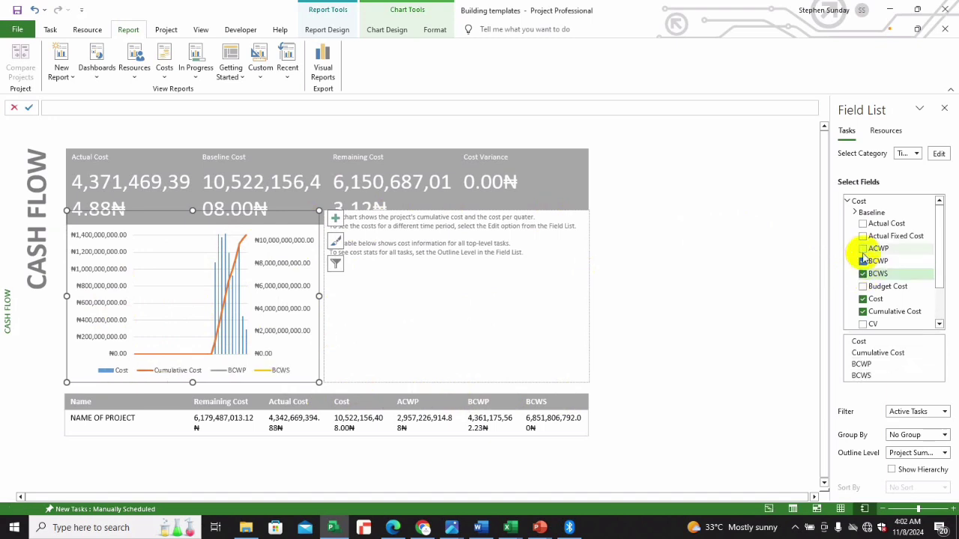
click(863, 249)
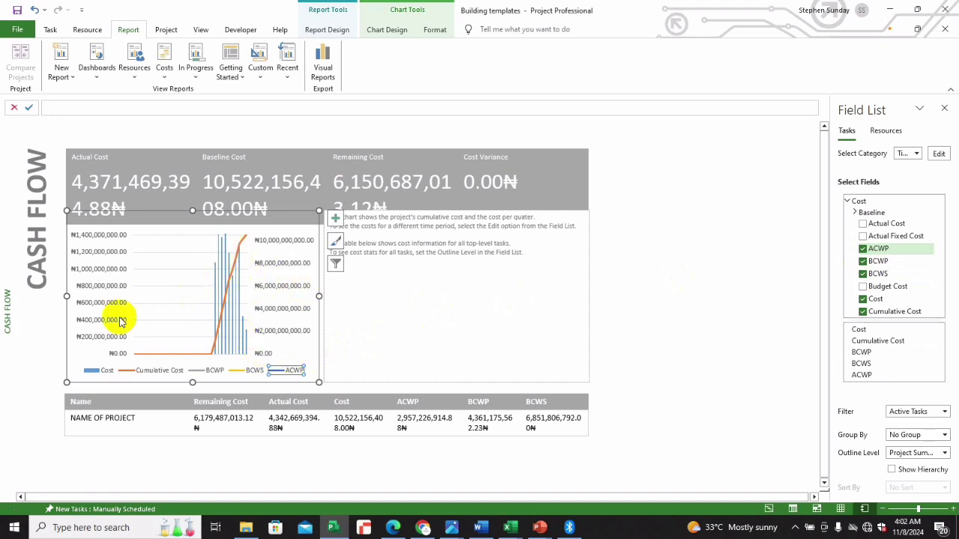
- Widen the Cash Flow chart to about the width of the table below and move the description text box clear beside it
click(317, 383)
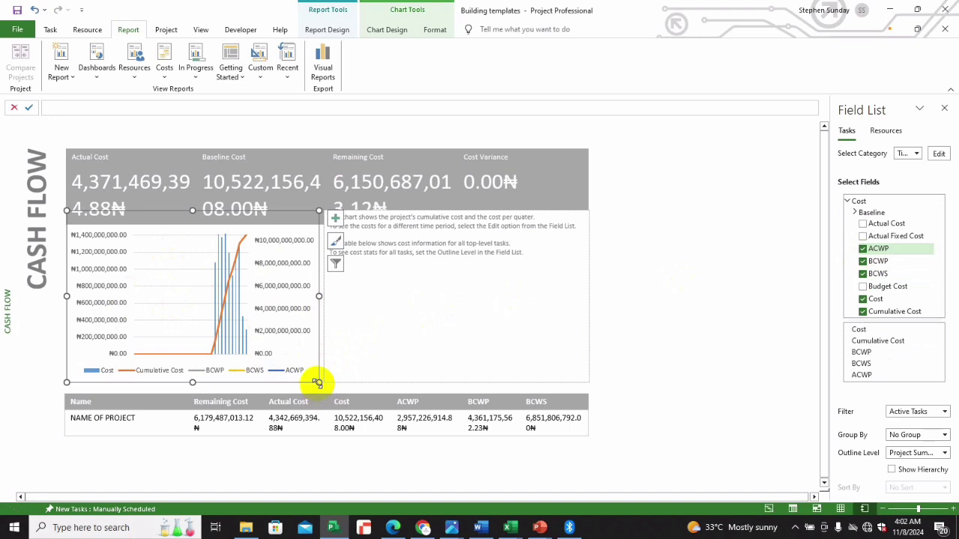
drag(319, 382, 322, 384)
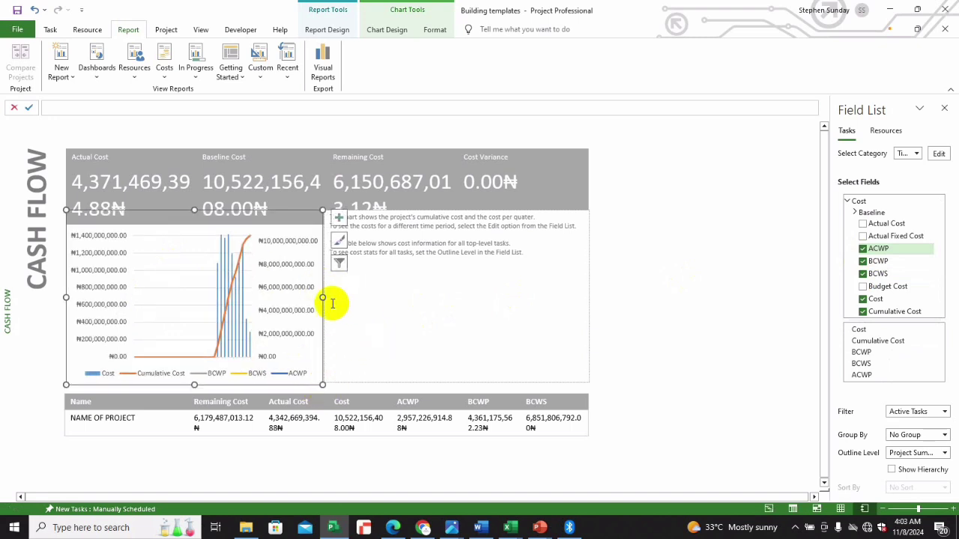
drag(322, 299, 578, 313)
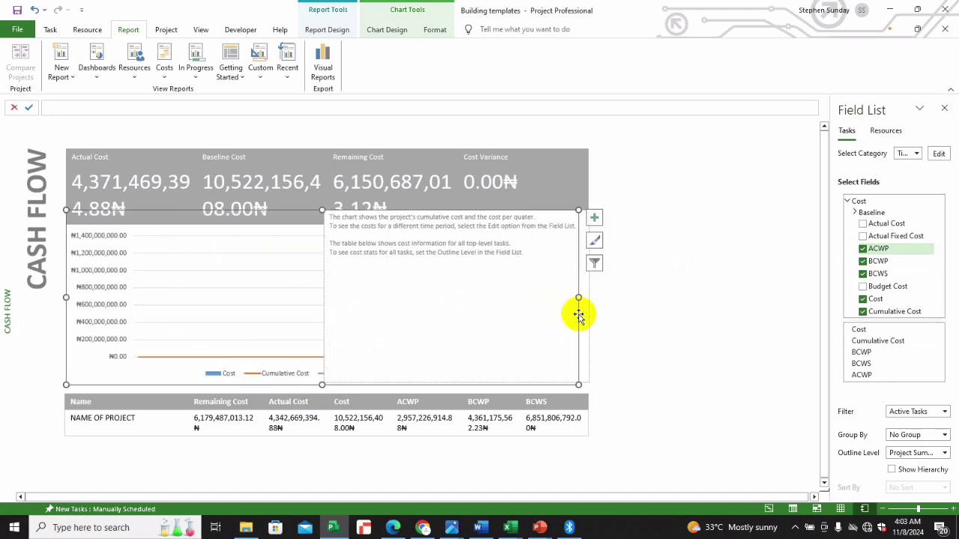
click(472, 314)
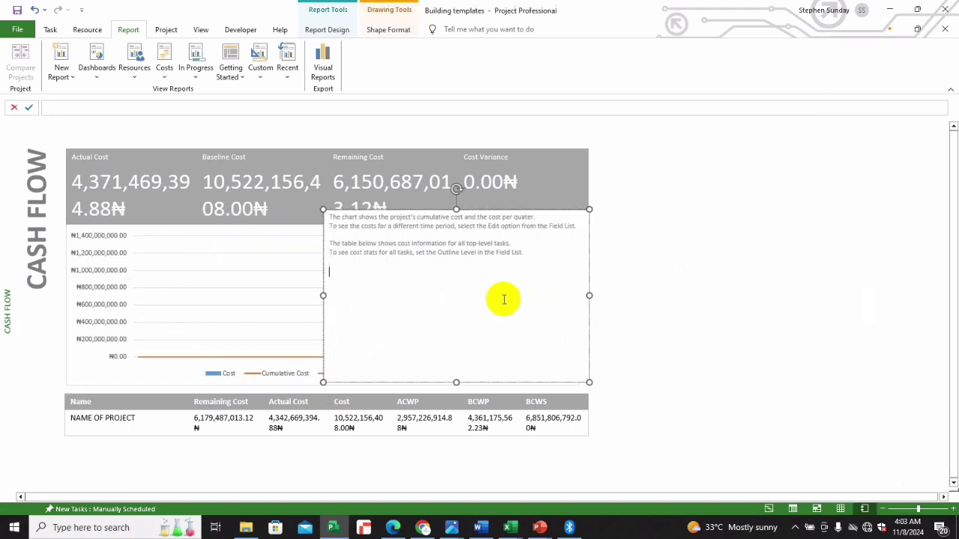
drag(589, 291, 901, 262)
drag(899, 261, 878, 242)
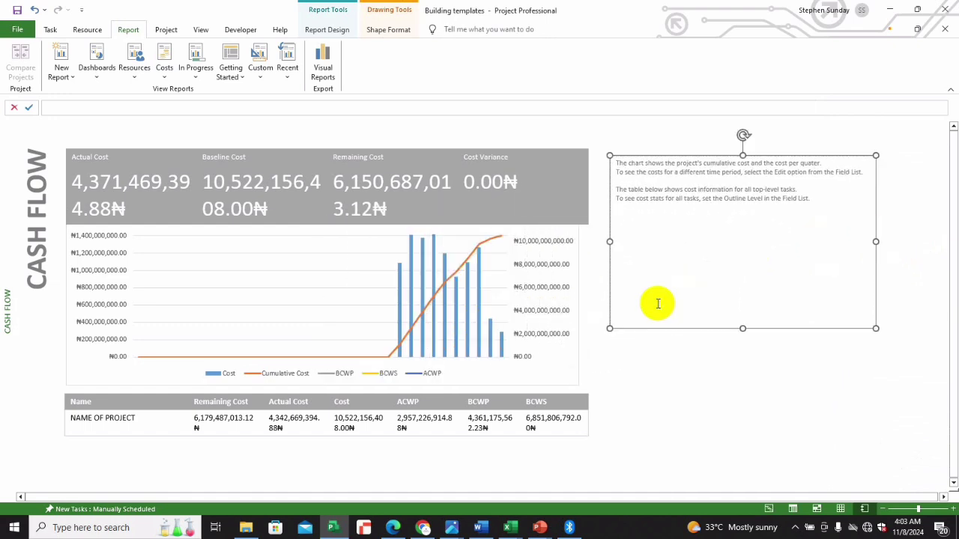
click(577, 289)
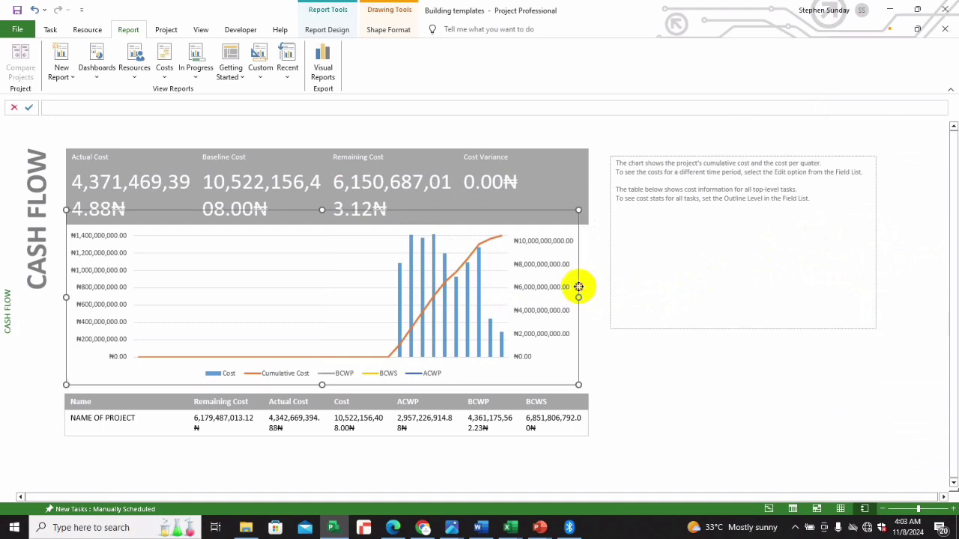
drag(576, 297, 590, 297)
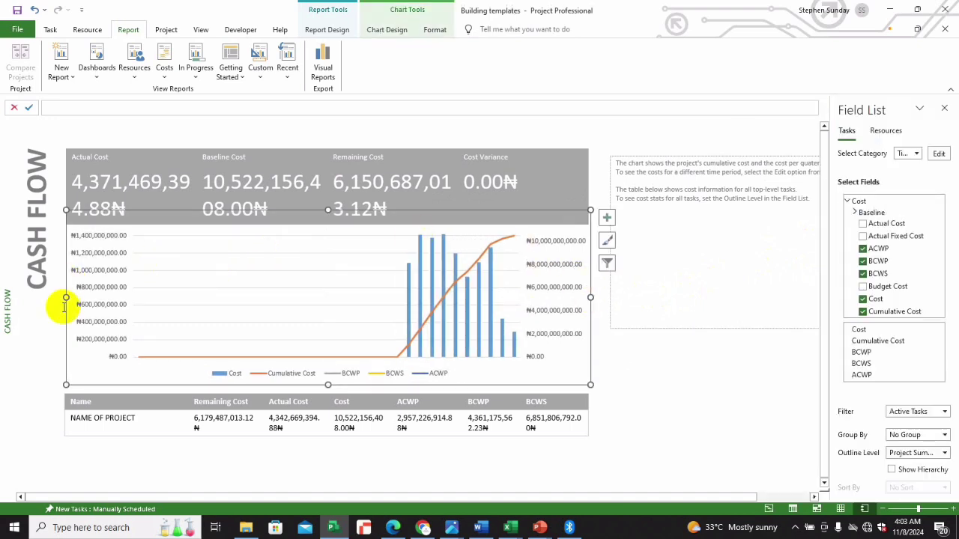
- Fill the four label cells of the report's upper cost summary table, from Actual Cost to Cost Variance, with blue
click(27, 320)
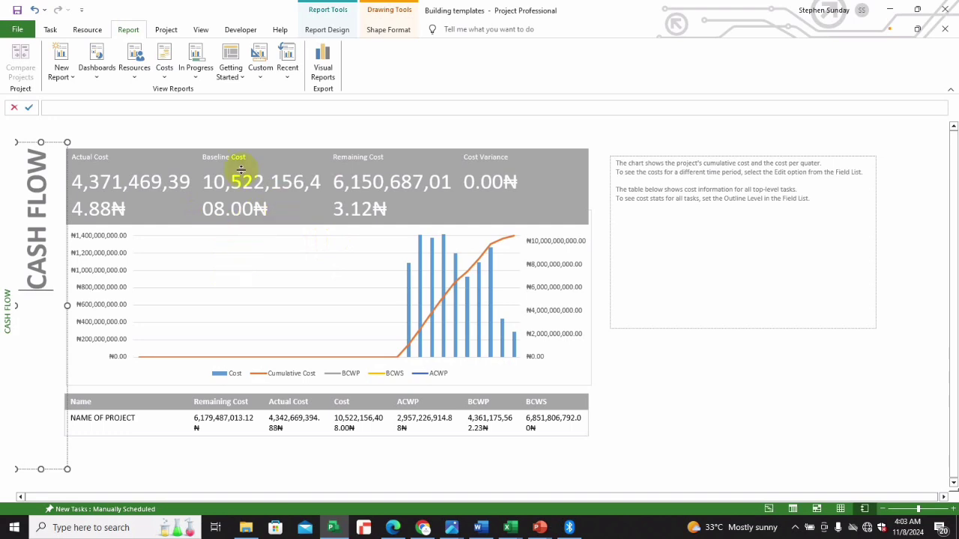
click(159, 150)
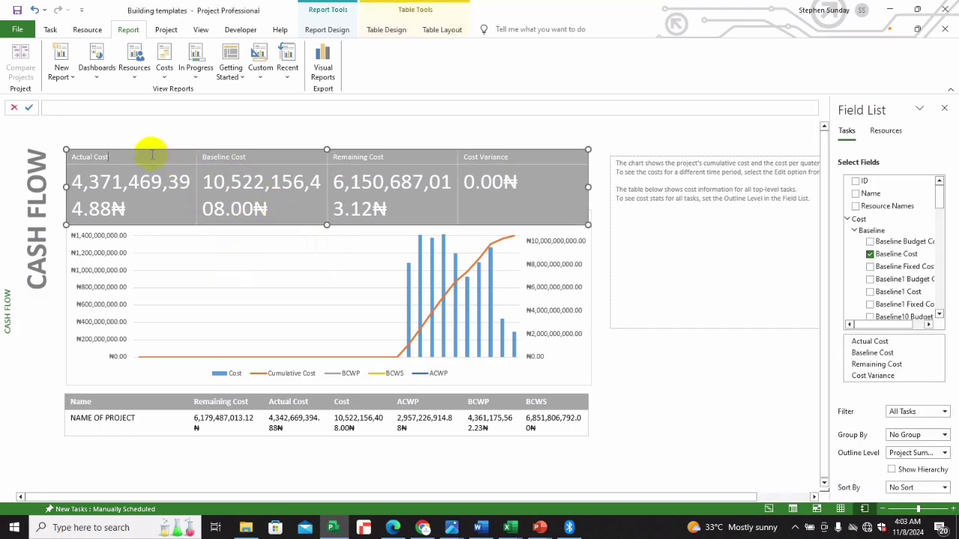
right_click(536, 157)
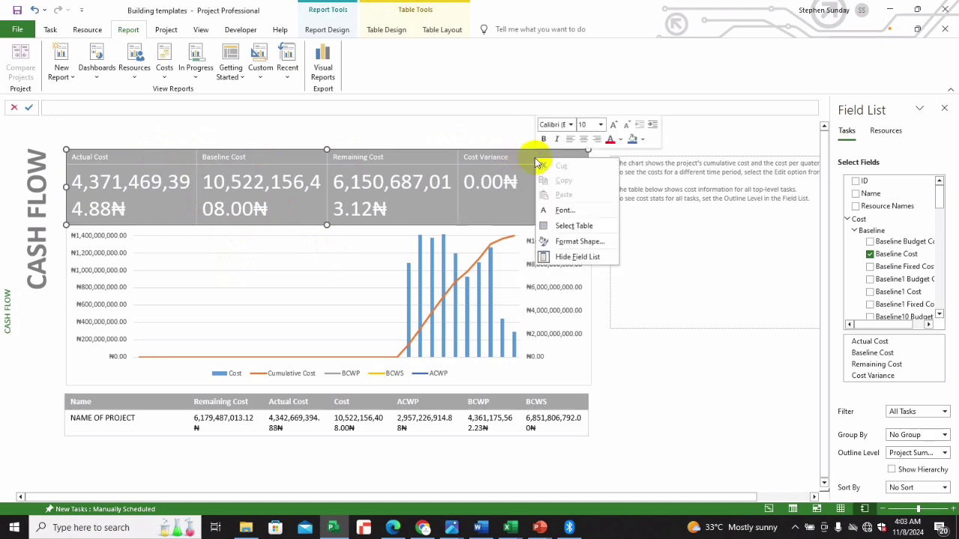
click(632, 140)
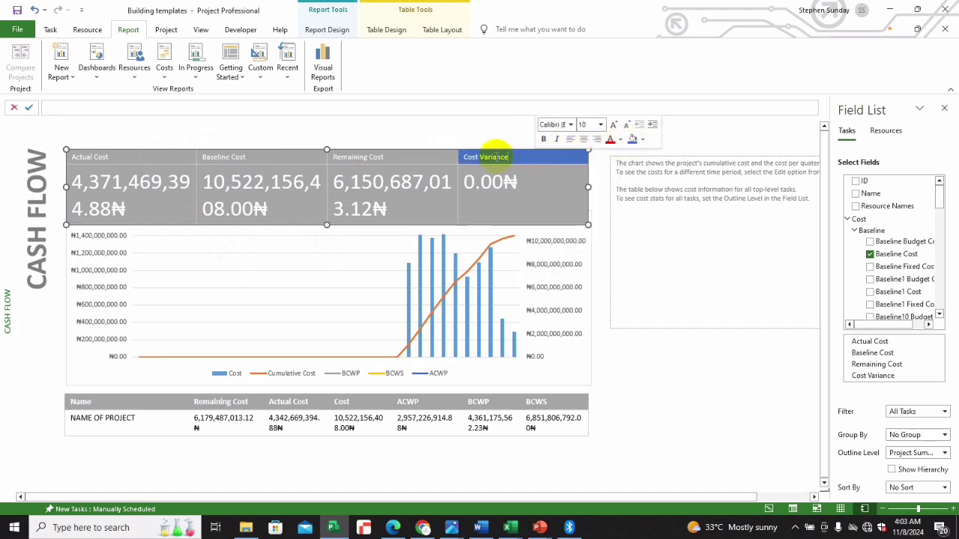
right_click(449, 156)
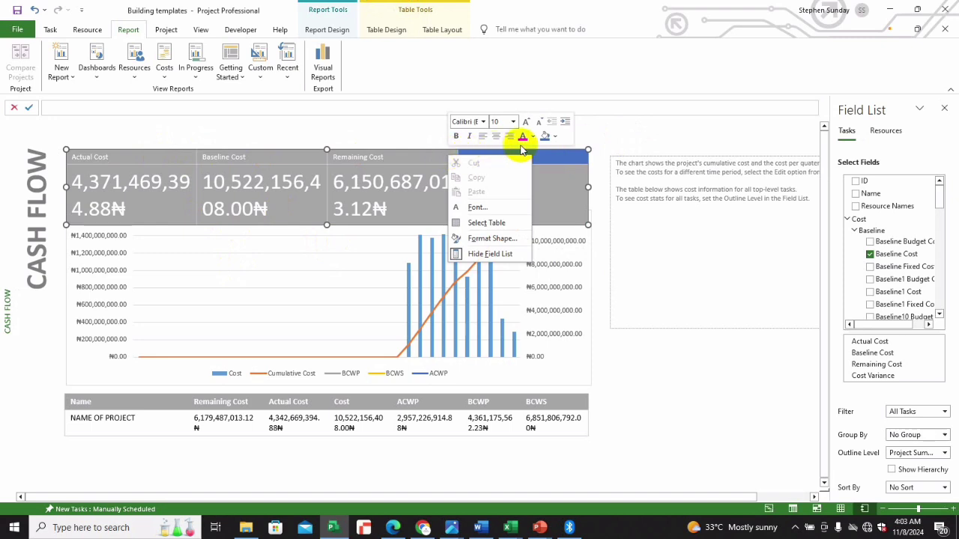
click(544, 136)
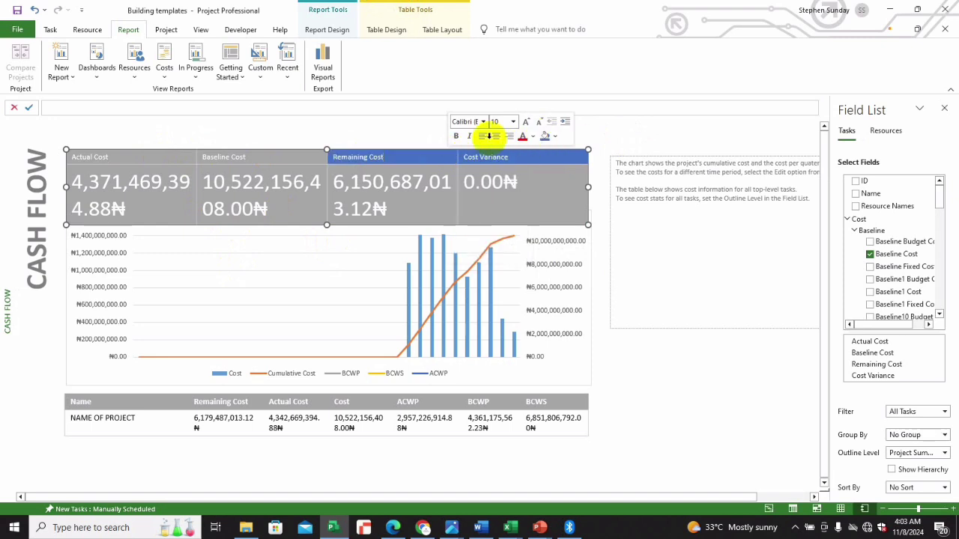
right_click(301, 156)
click(401, 139)
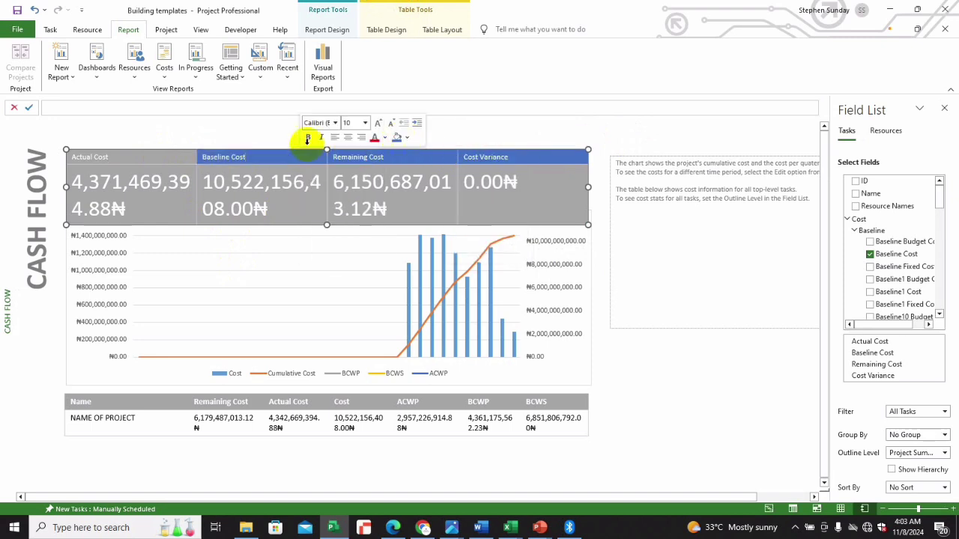
right_click(170, 157)
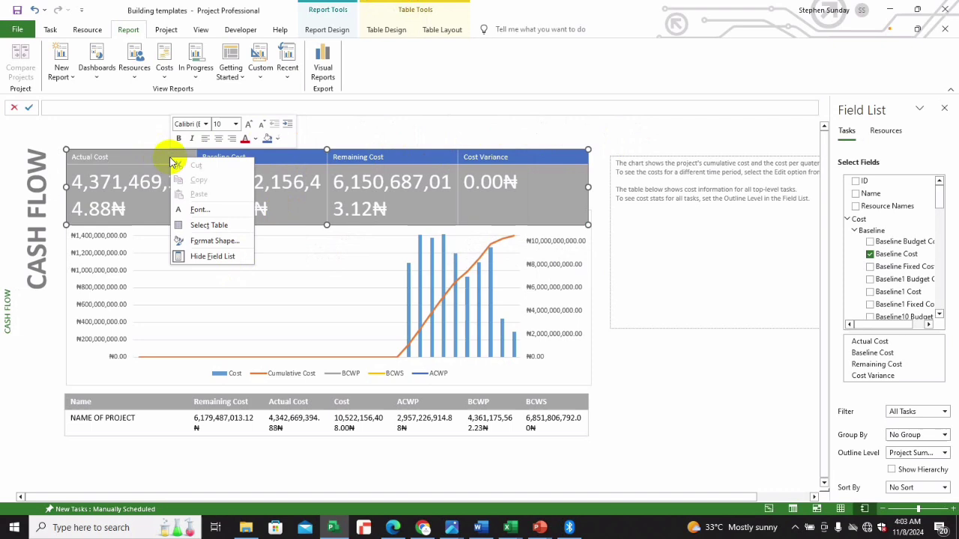
click(267, 138)
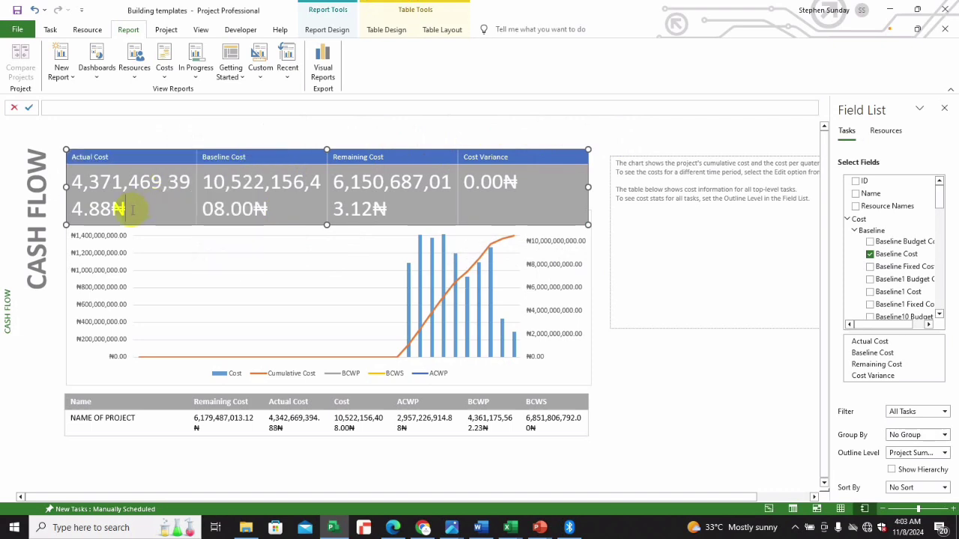
- Apply the same blue fill to the four amount cells of the upper cost summary table
right_click(508, 201)
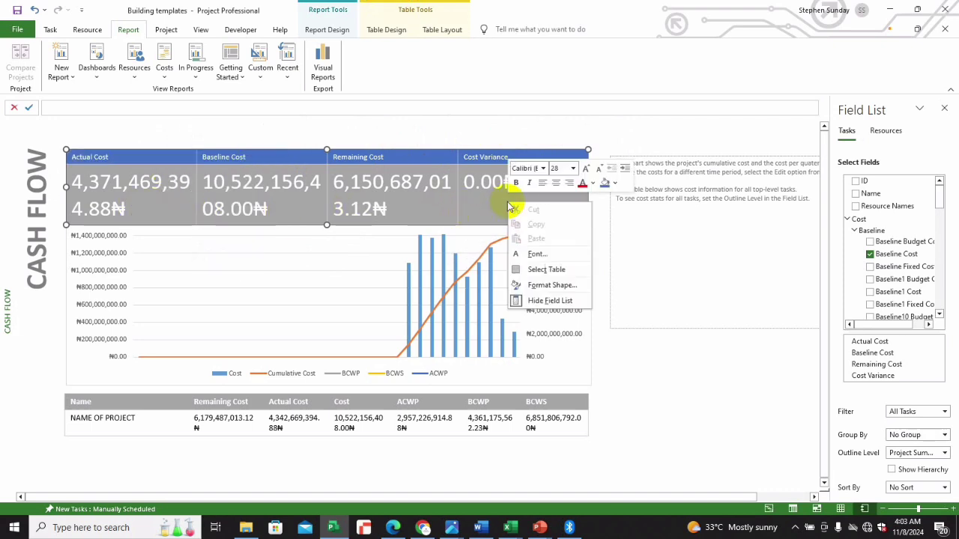
click(602, 184)
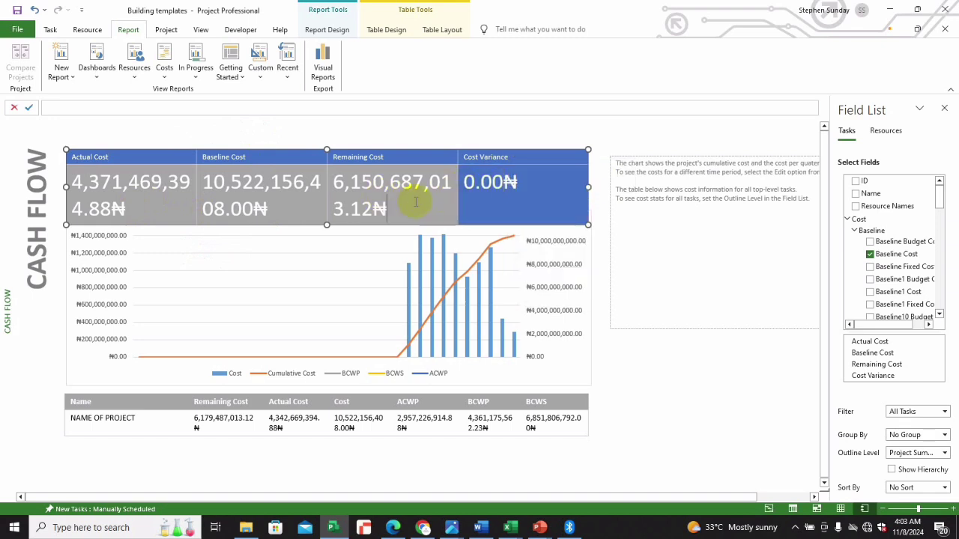
right_click(416, 201)
click(511, 179)
right_click(272, 201)
click(368, 179)
right_click(170, 201)
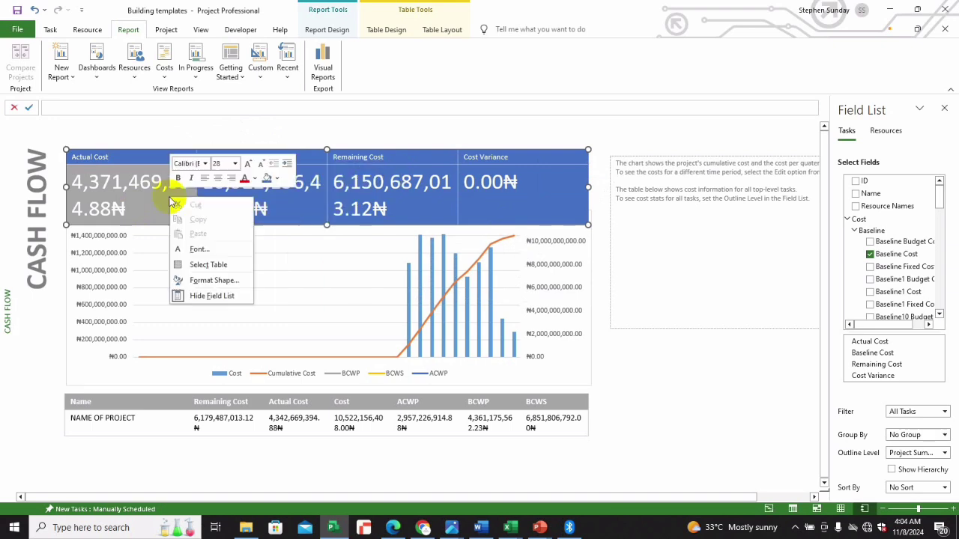
click(266, 178)
- Fill the header row of the lower cost table with blue, from Name through BCWS
click(239, 409)
click(253, 402)
click(288, 402)
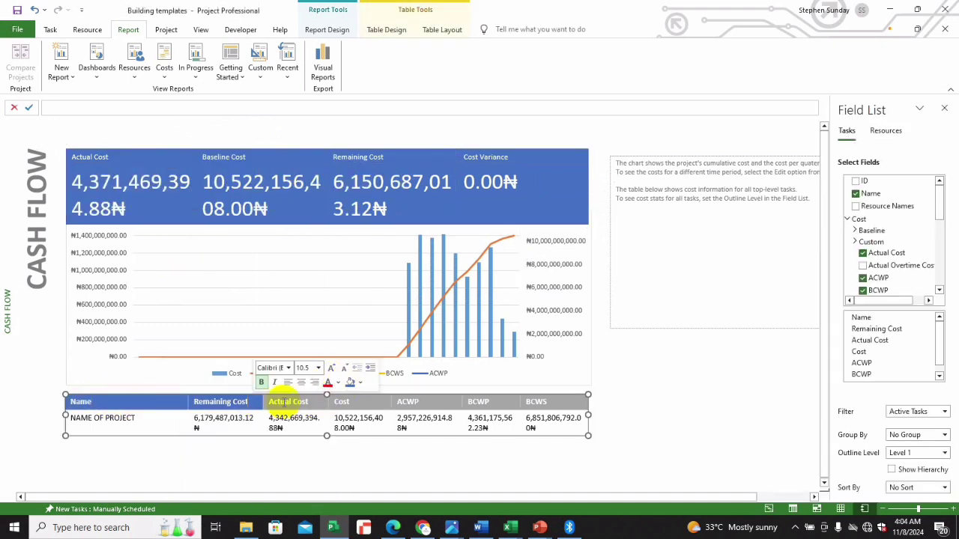
right_click(350, 420)
right_click(439, 419)
right_click(509, 402)
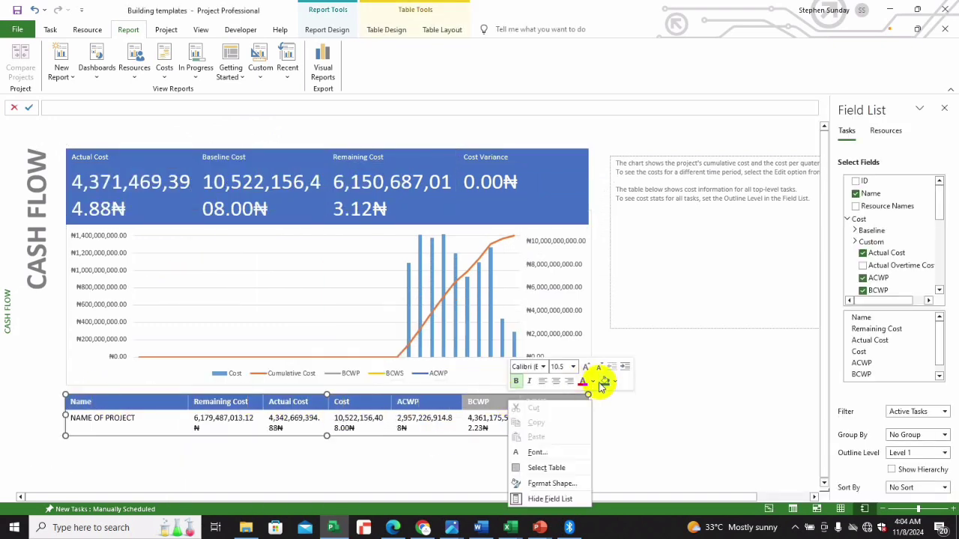
click(603, 384)
- Try to recolor the chart's Cumulative Cost series through its fill and formatting options and the chart color palettes
click(315, 282)
click(263, 373)
click(260, 373)
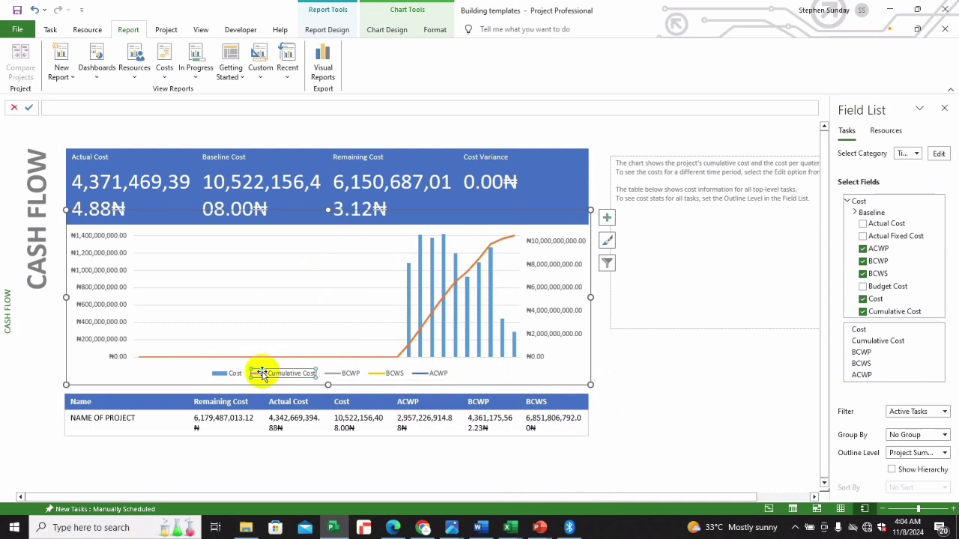
right_click(262, 374)
click(284, 392)
click(209, 365)
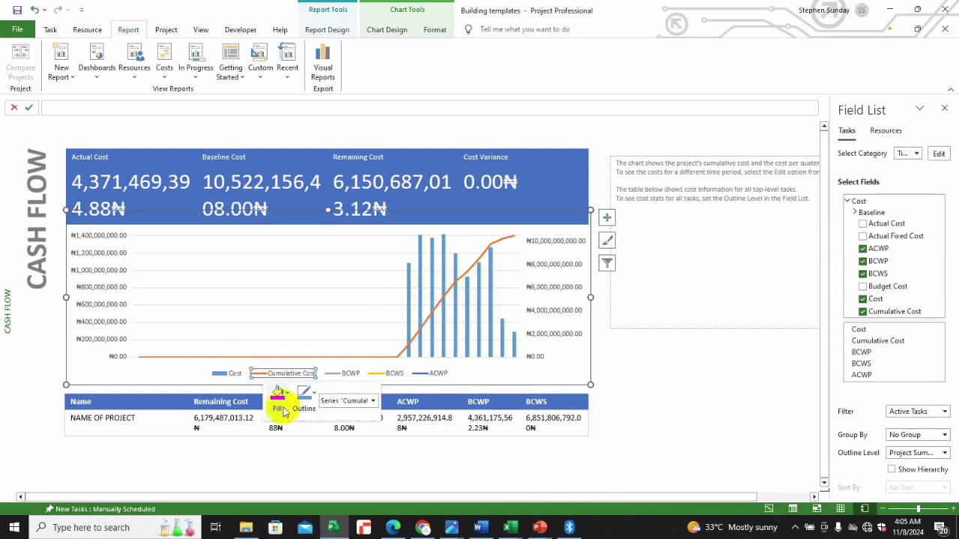
click(283, 402)
click(230, 312)
double_click(491, 244)
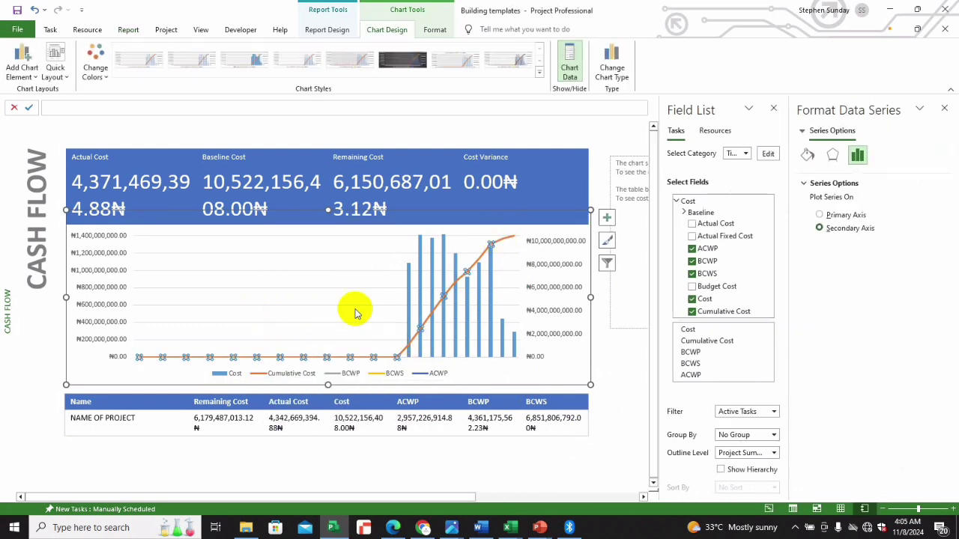
click(95, 64)
drag(199, 178, 205, 158)
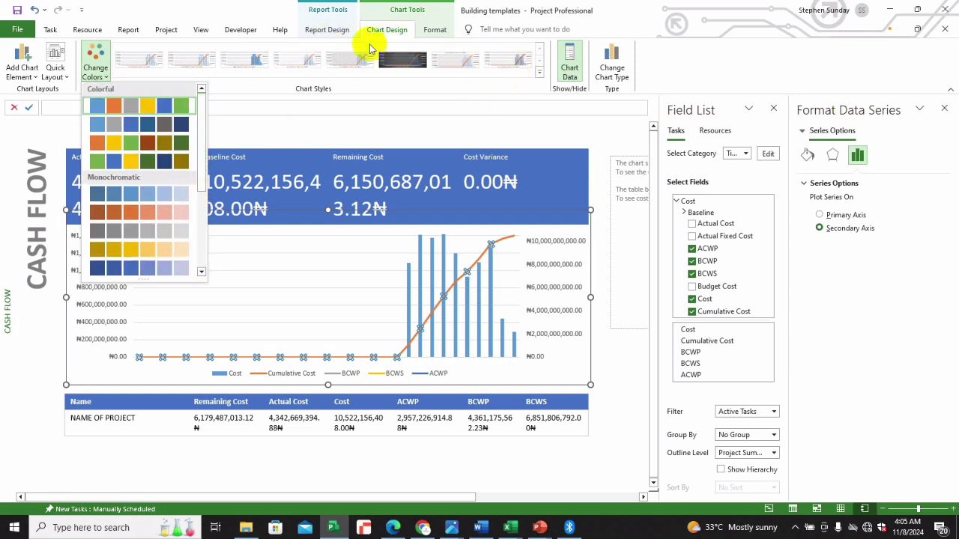
- Change the cash flow chart to the Stacked Area - Clustered Column combo type
click(613, 74)
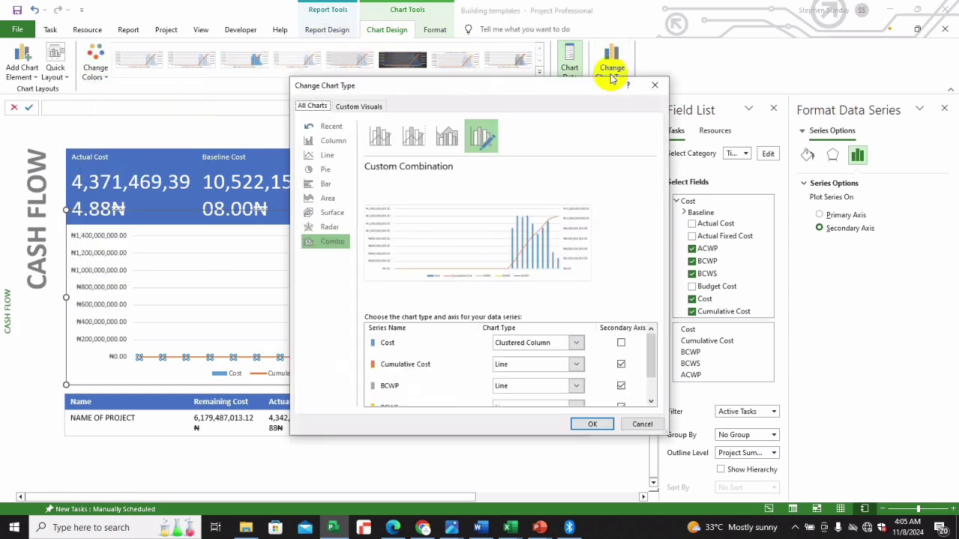
click(450, 148)
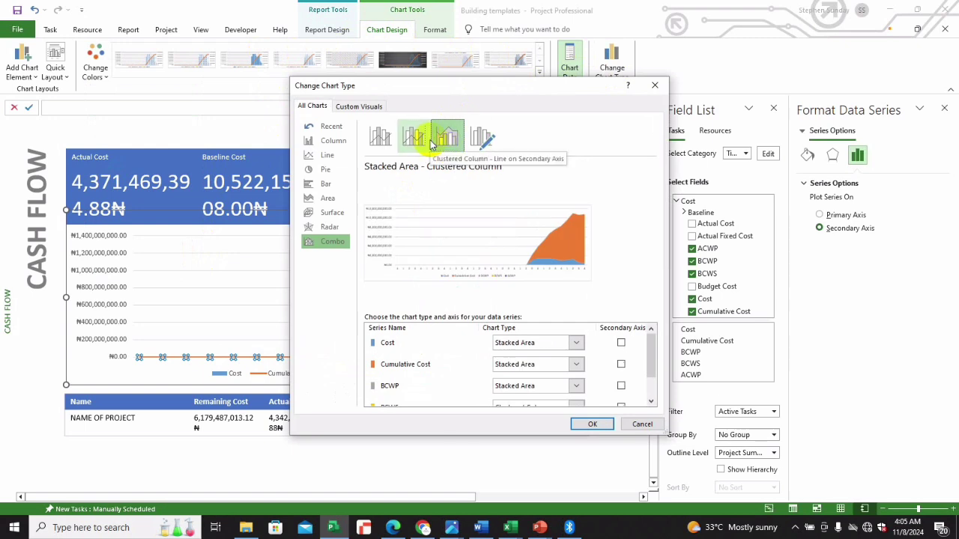
click(589, 425)
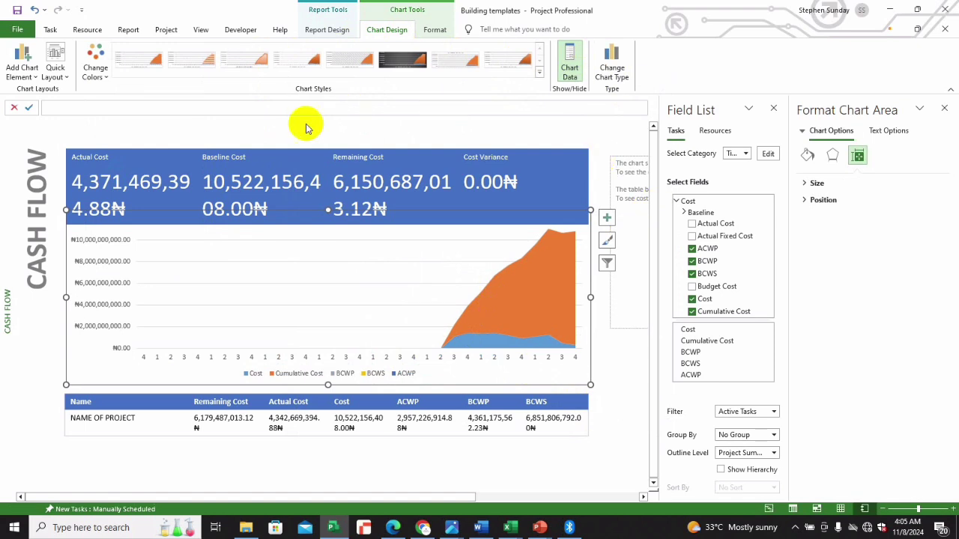
- Compare the combo chart variants and each series' chart type, keeping Stacked Area - Clustered Column
click(614, 60)
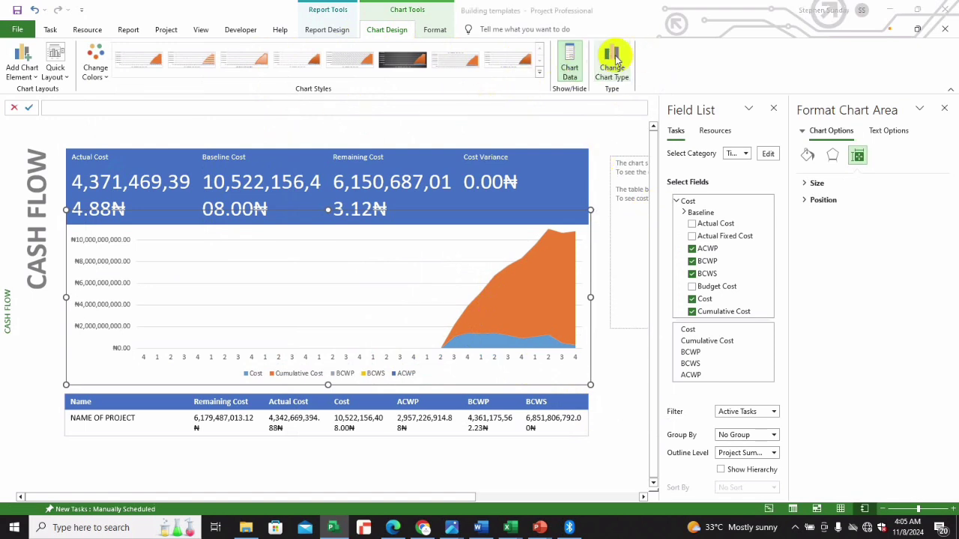
click(448, 140)
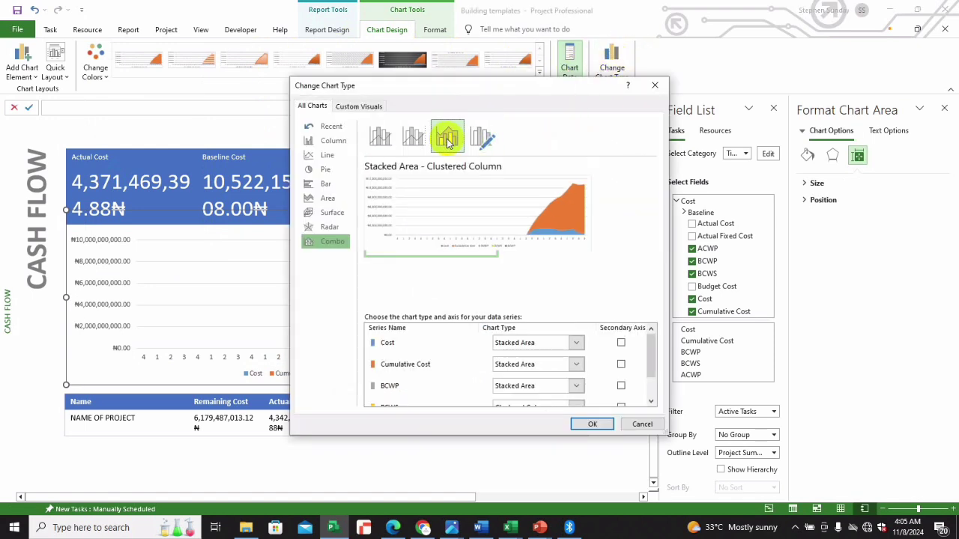
click(414, 138)
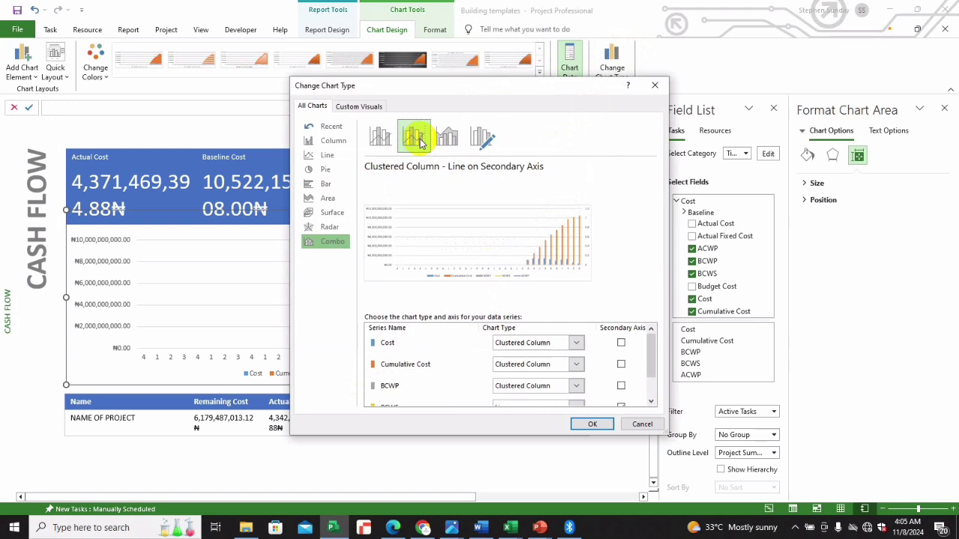
click(379, 139)
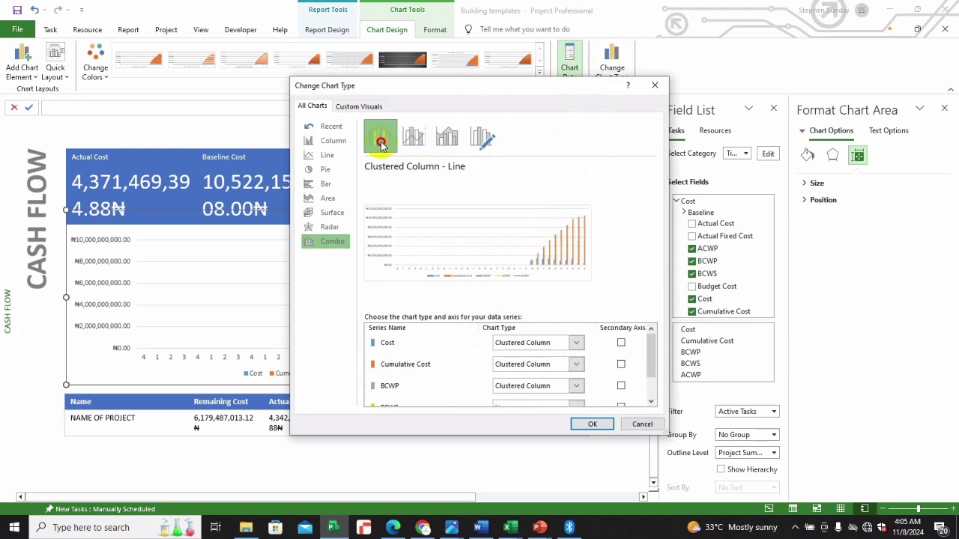
click(448, 139)
click(483, 139)
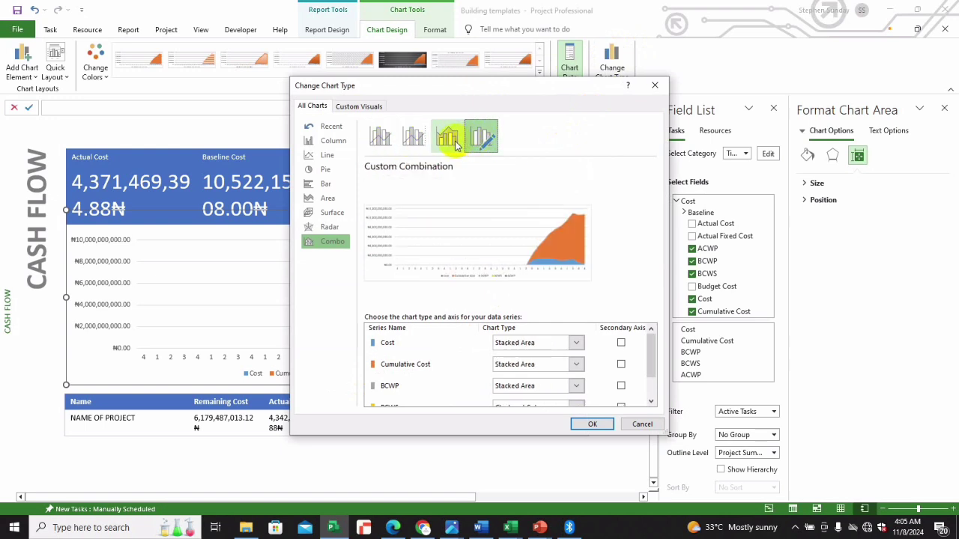
click(452, 141)
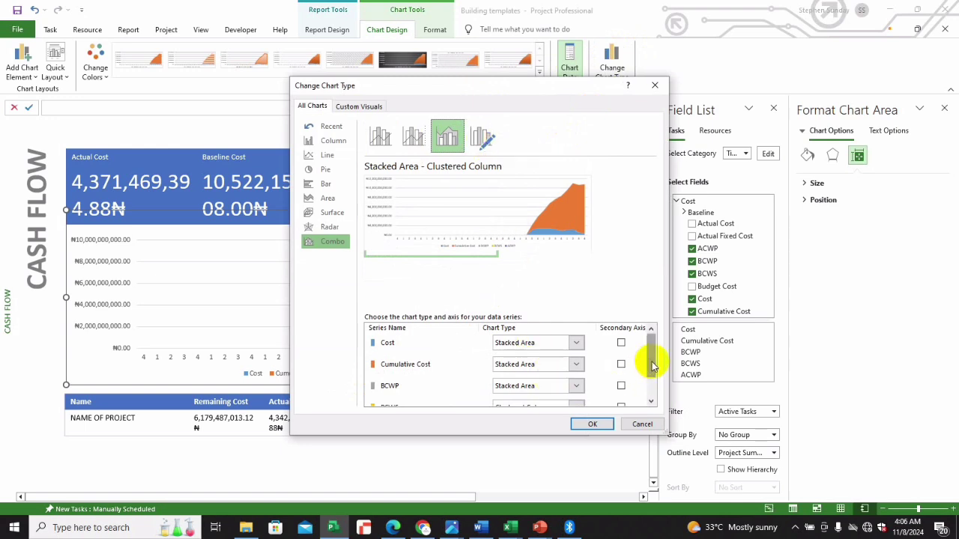
drag(652, 363, 654, 386)
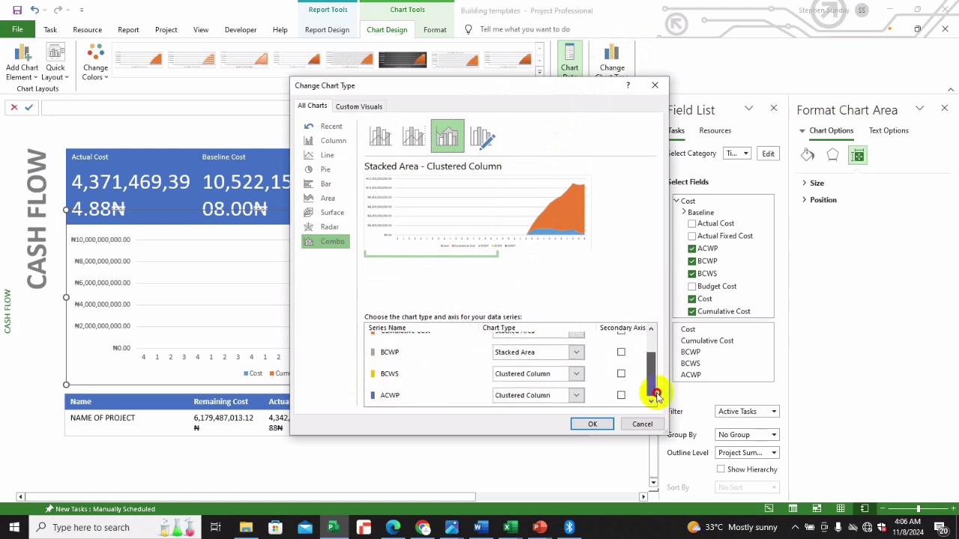
click(592, 424)
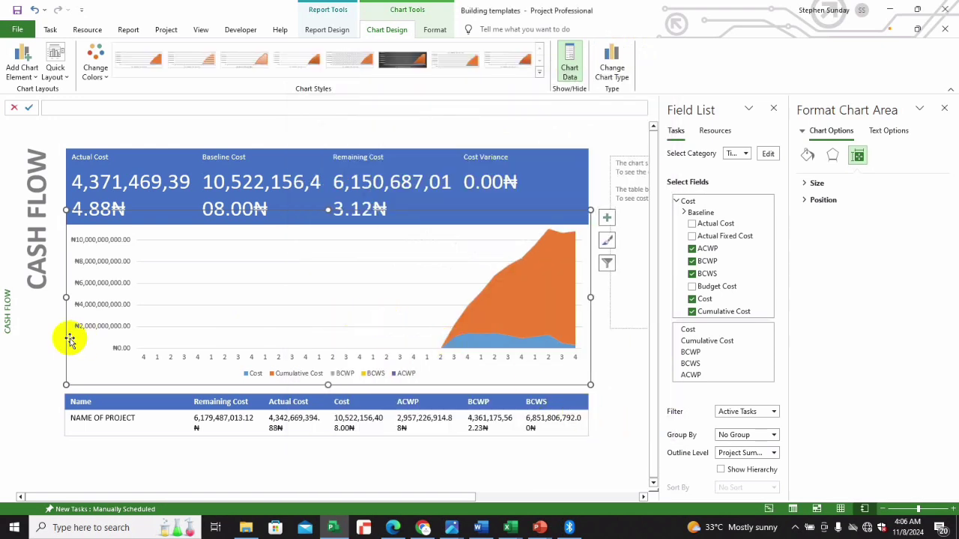
click(18, 349)
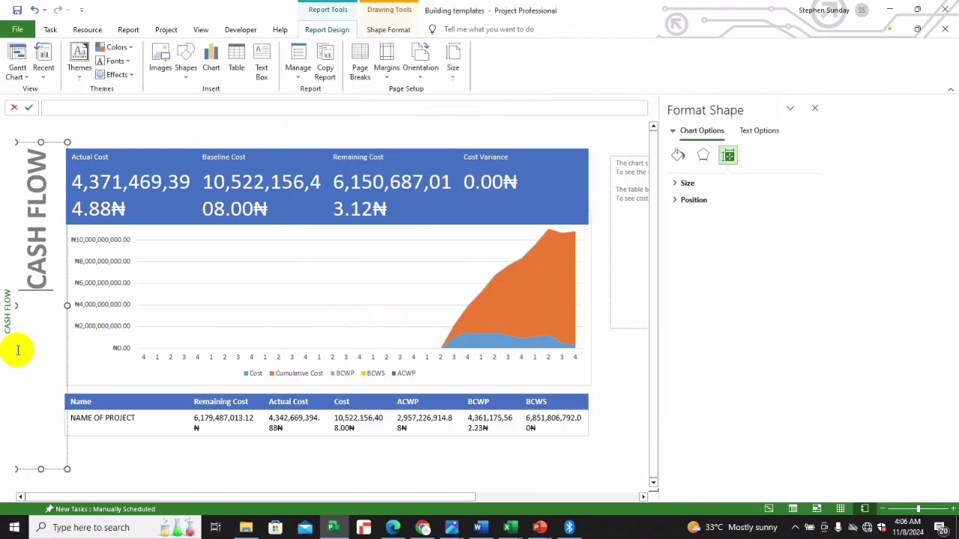
click(27, 196)
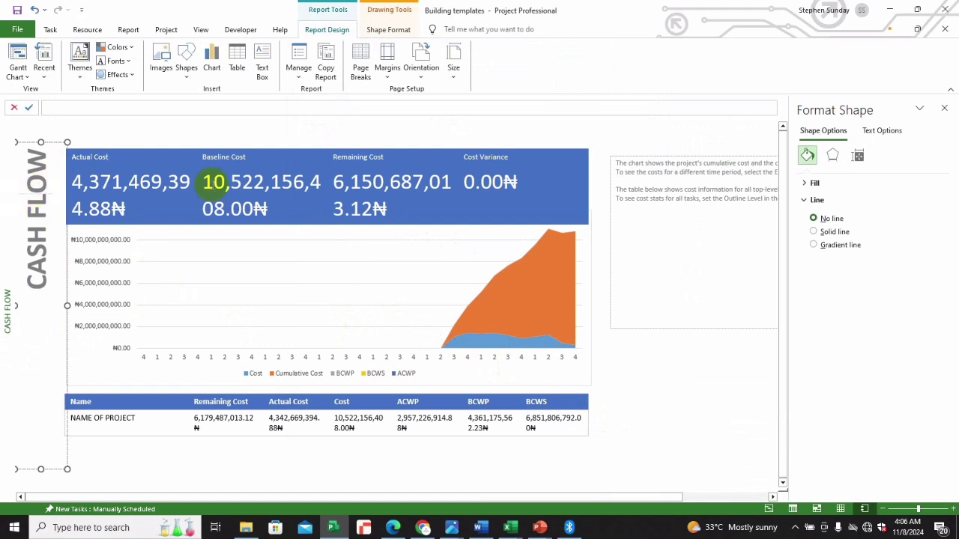
click(274, 268)
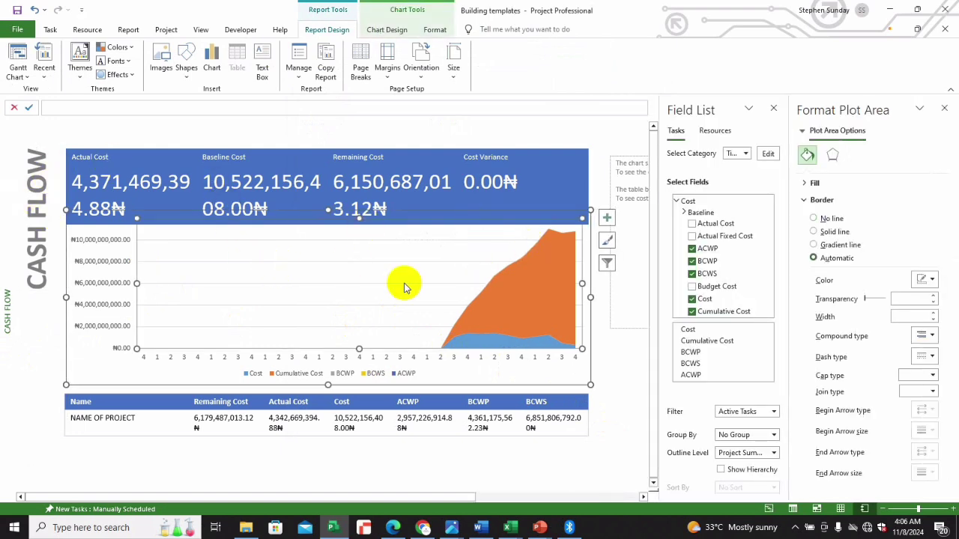
click(515, 330)
click(498, 318)
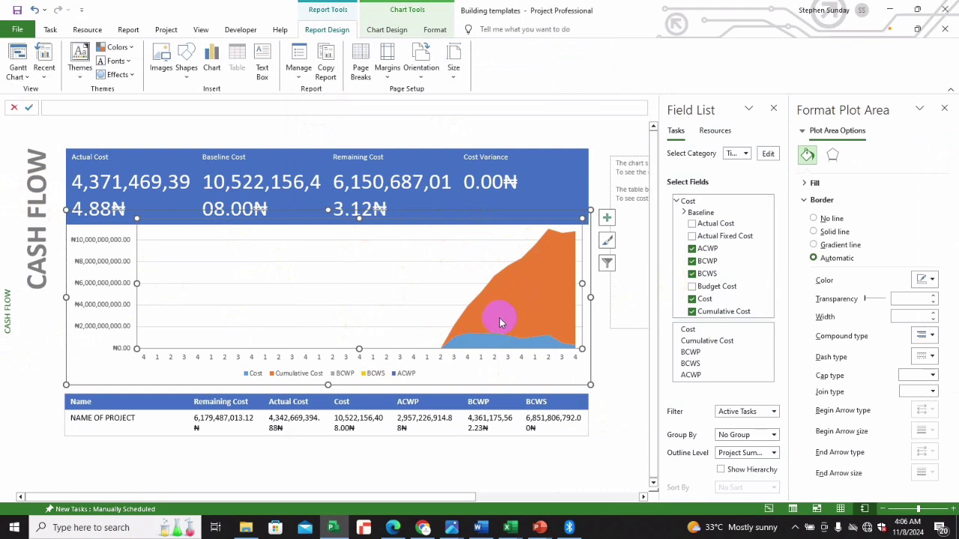
click(516, 260)
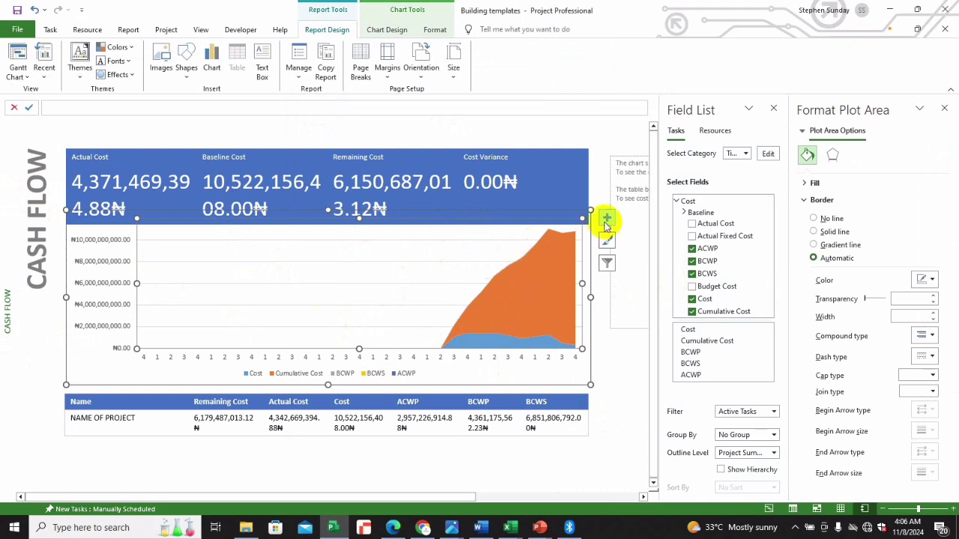
click(594, 147)
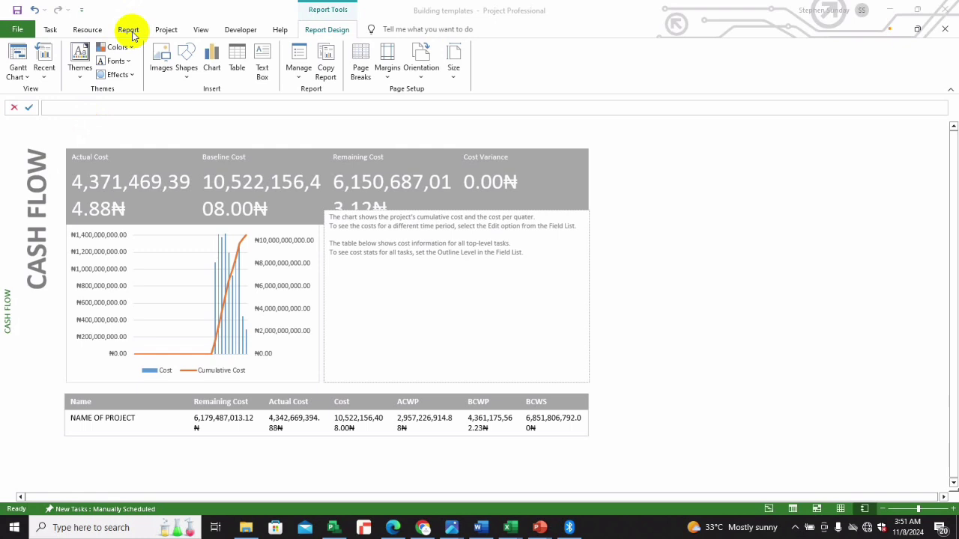
- Generate the Cash Flow Report visual report in Excel at the Weeks usage level, with Microsoft Visio templates excluded from the template list
click(131, 31)
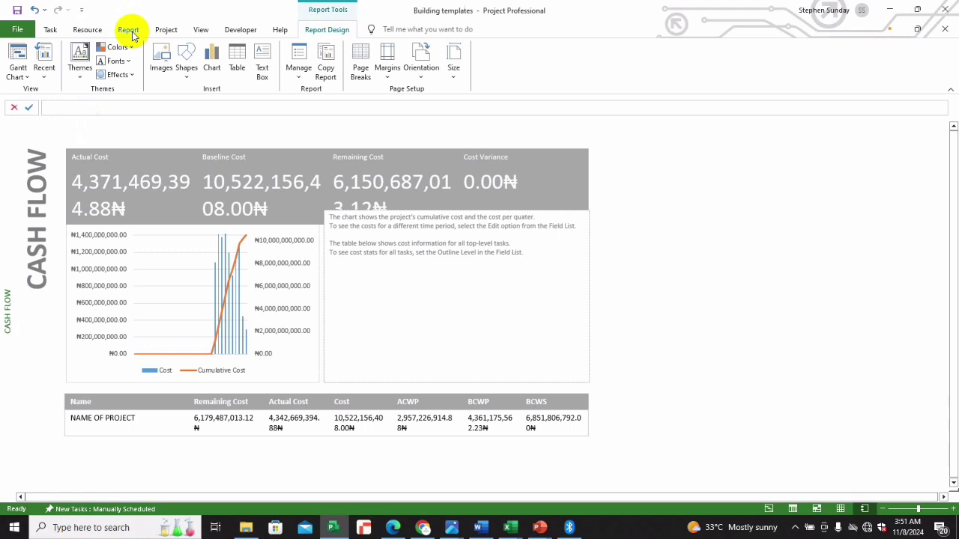
click(129, 30)
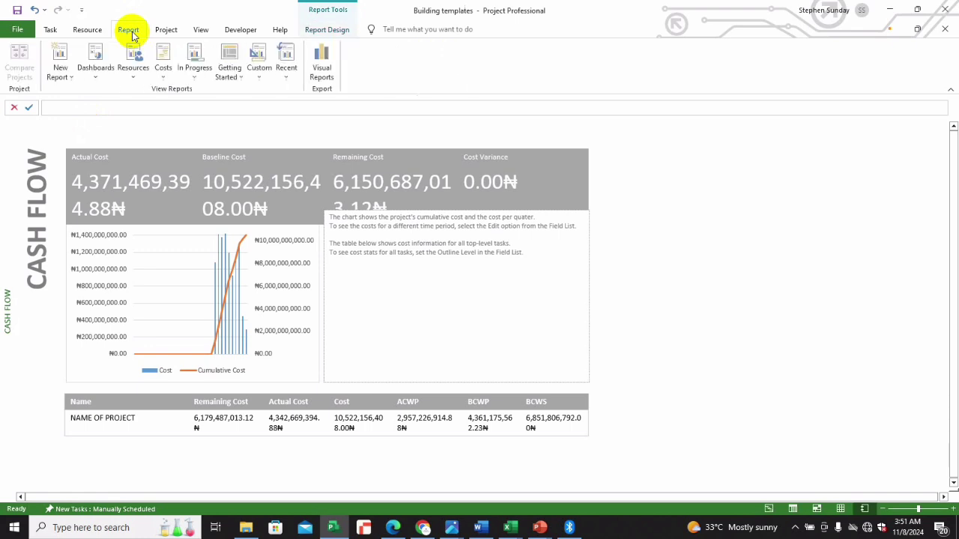
click(323, 58)
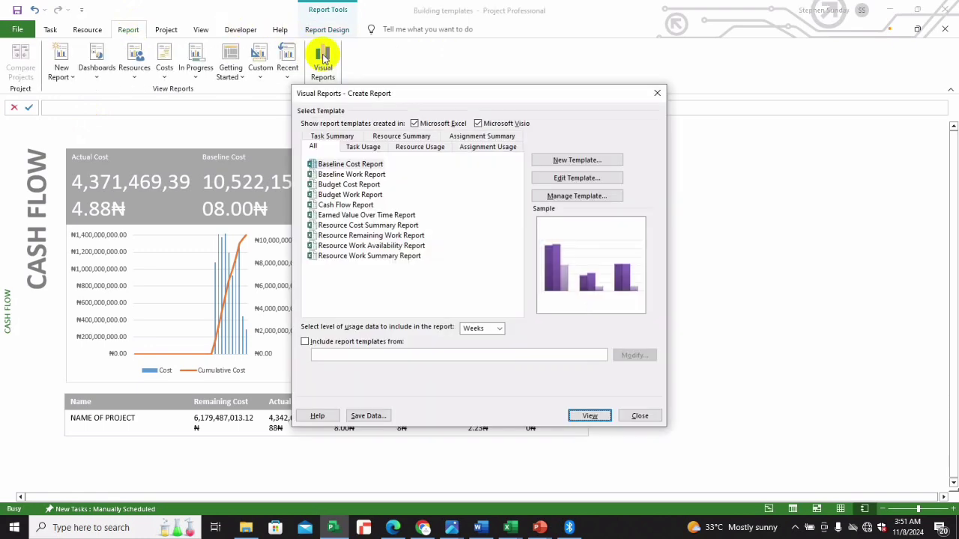
click(357, 206)
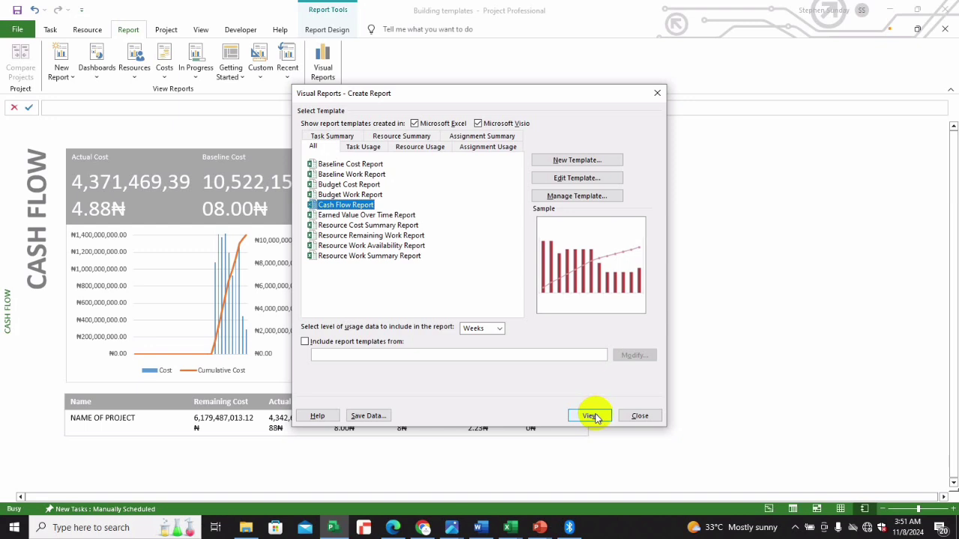
click(478, 124)
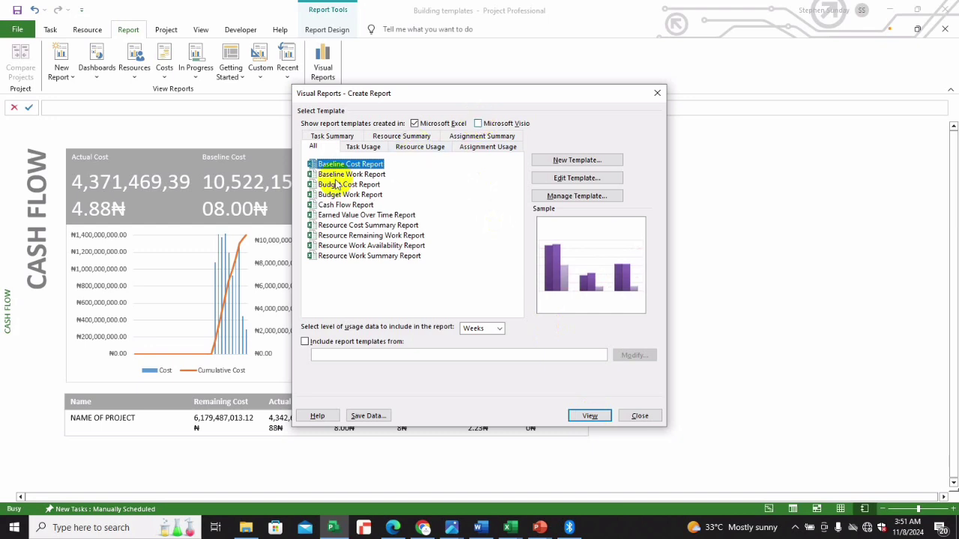
click(338, 205)
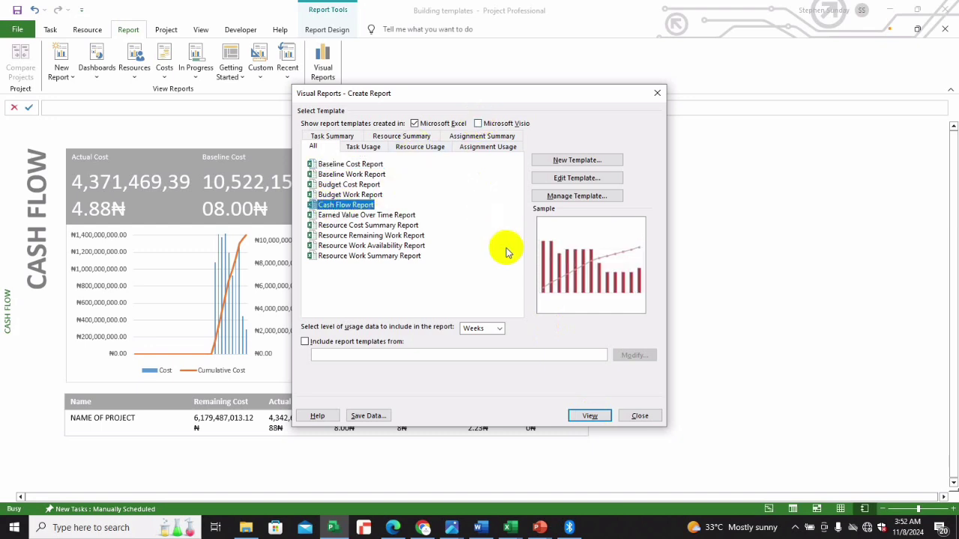
click(591, 418)
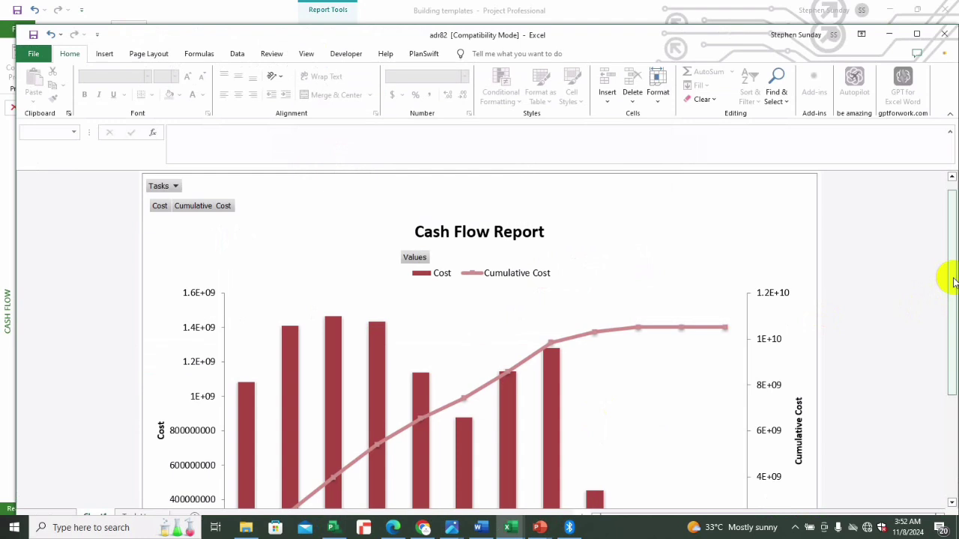
- Add the Actual Cost, Actual Fixed Cost, Actual Overtime Work, Actual Work and Baseline Budget Cost fields to the Cash Flow Report PivotChart
drag(954, 281, 953, 321)
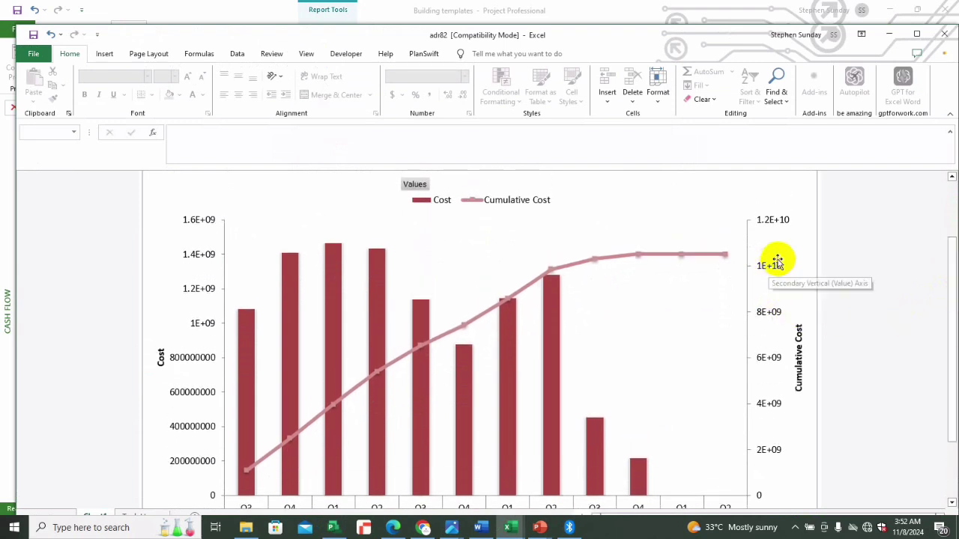
drag(953, 272, 953, 210)
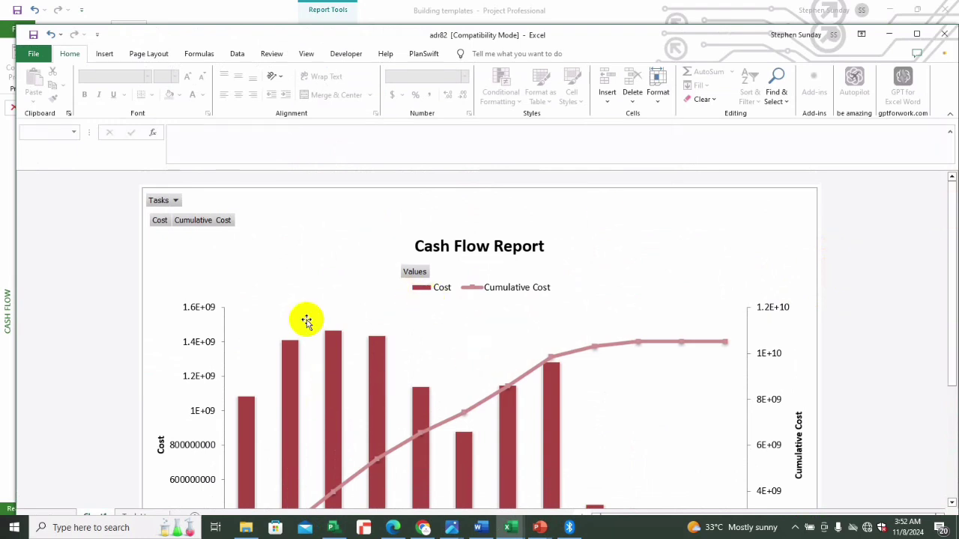
click(177, 200)
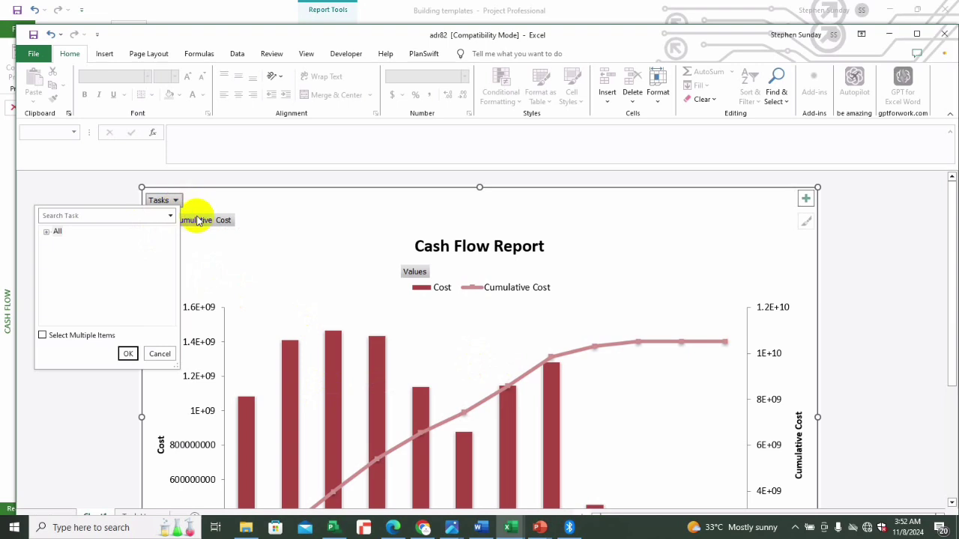
click(202, 217)
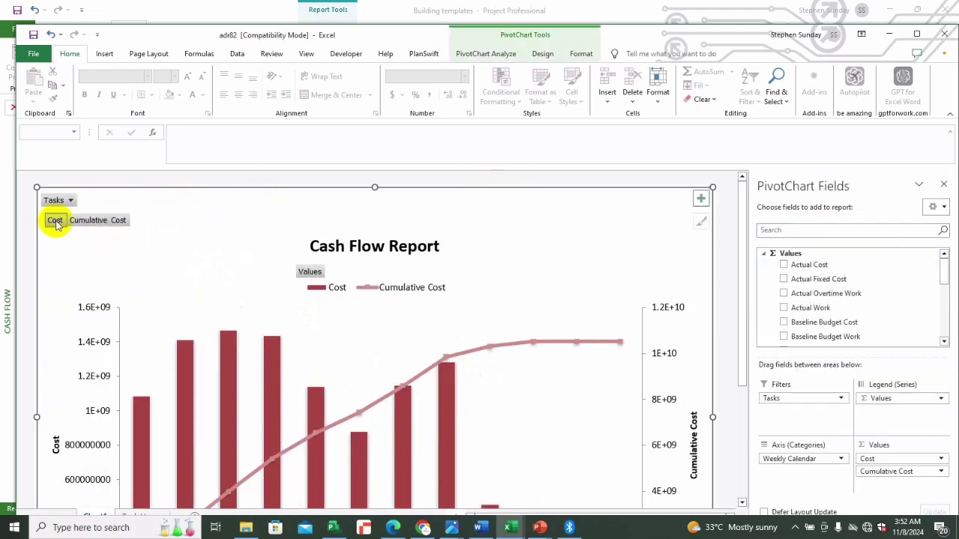
click(783, 265)
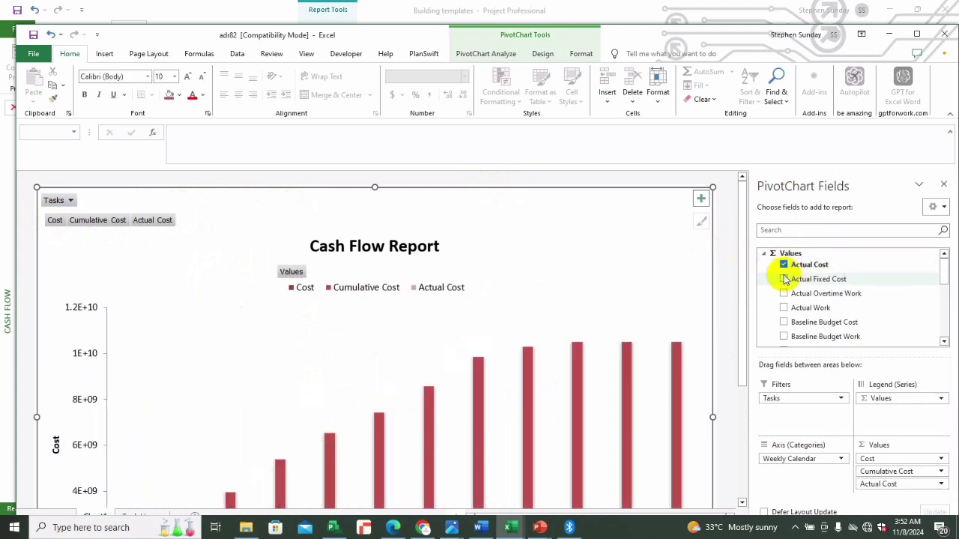
click(783, 279)
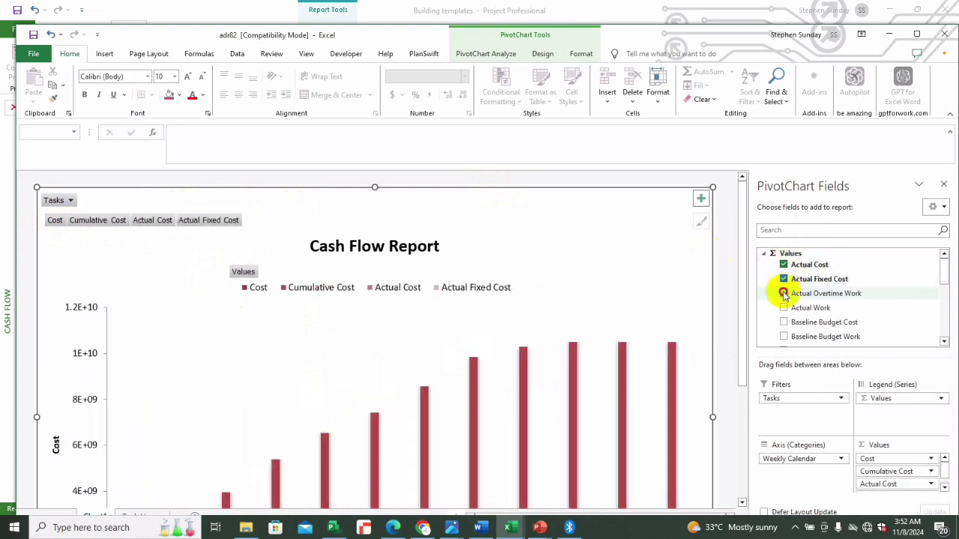
click(783, 294)
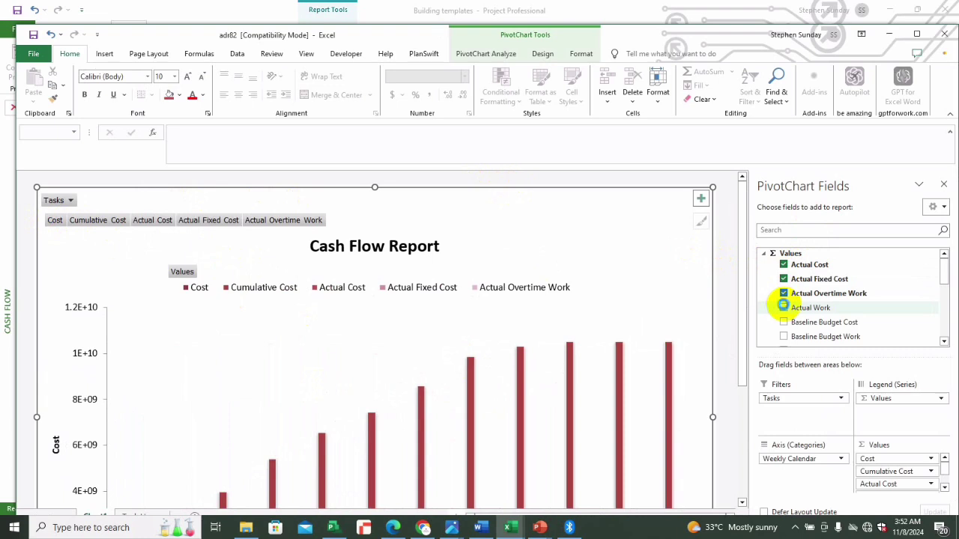
click(783, 307)
click(784, 323)
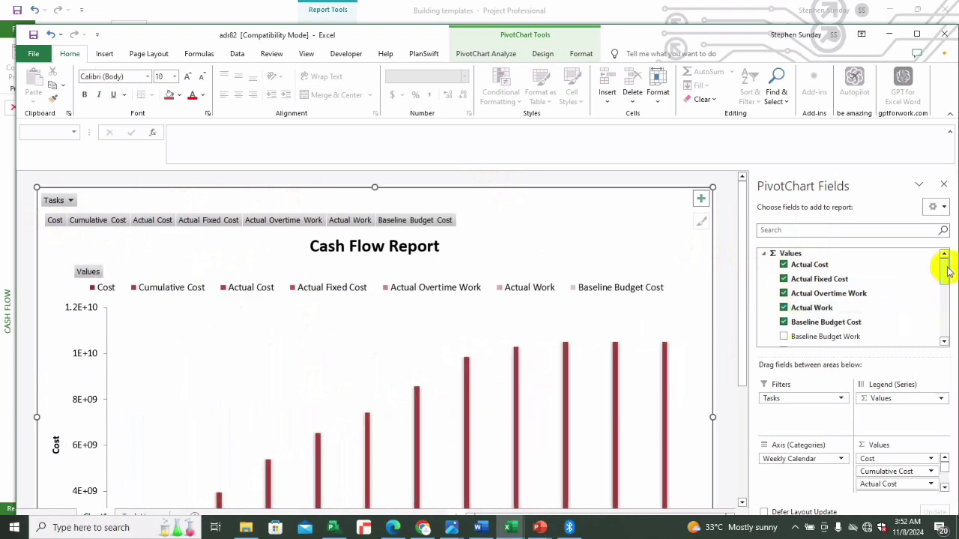
- Add Baseline Budget Work, Budget Cost, Budget Work, Cumulative Work, Fixed Cost, Regular Work, Overtime Work and Work to the PivotChart values
click(784, 285)
mouse_move(941, 270)
mouse_down()
mouse_move(944, 325)
mouse_move(944, 257)
mouse_up()
click(783, 300)
click(783, 314)
click(784, 250)
click(784, 263)
click(783, 293)
click(784, 278)
click(784, 307)
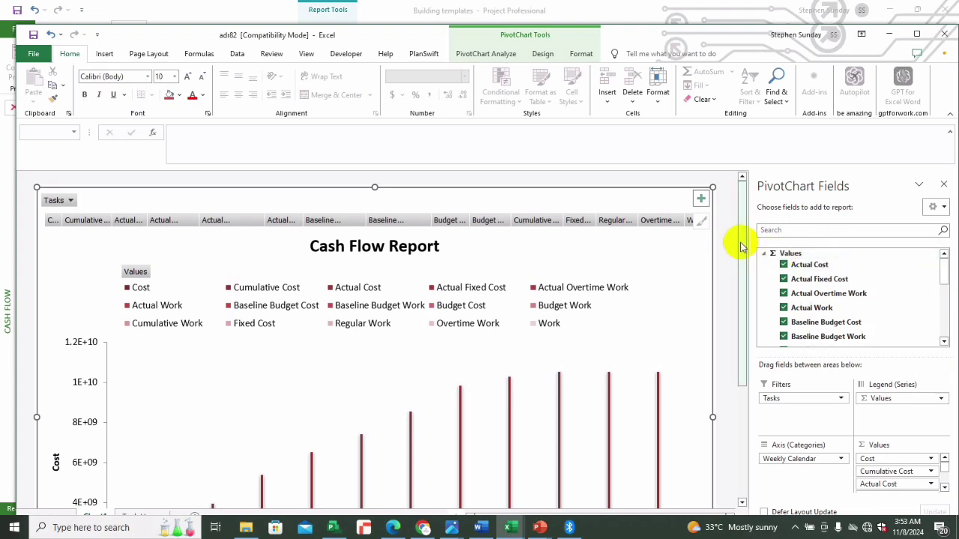
drag(740, 247, 752, 322)
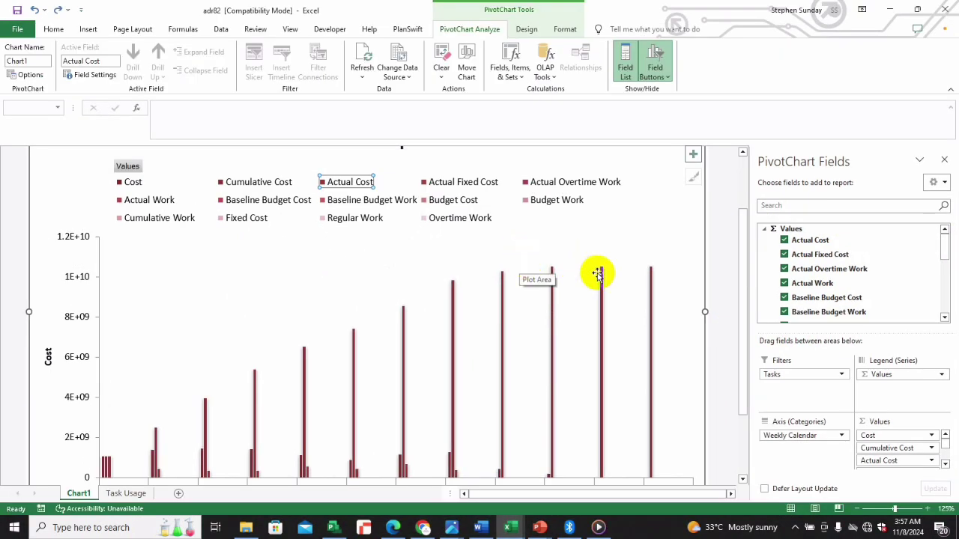
- Fill the Actual Cost series of the PivotChart with standard yellow
double_click(341, 184)
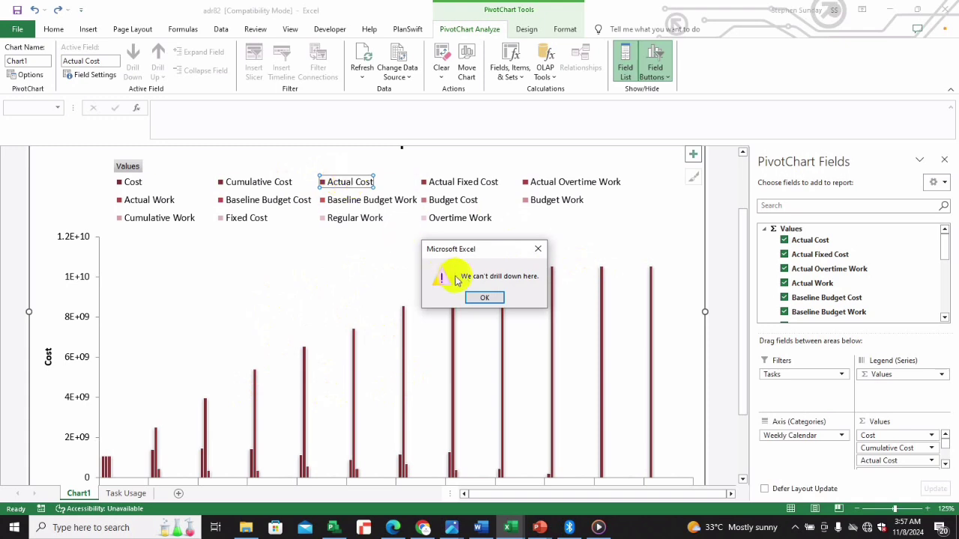
click(486, 299)
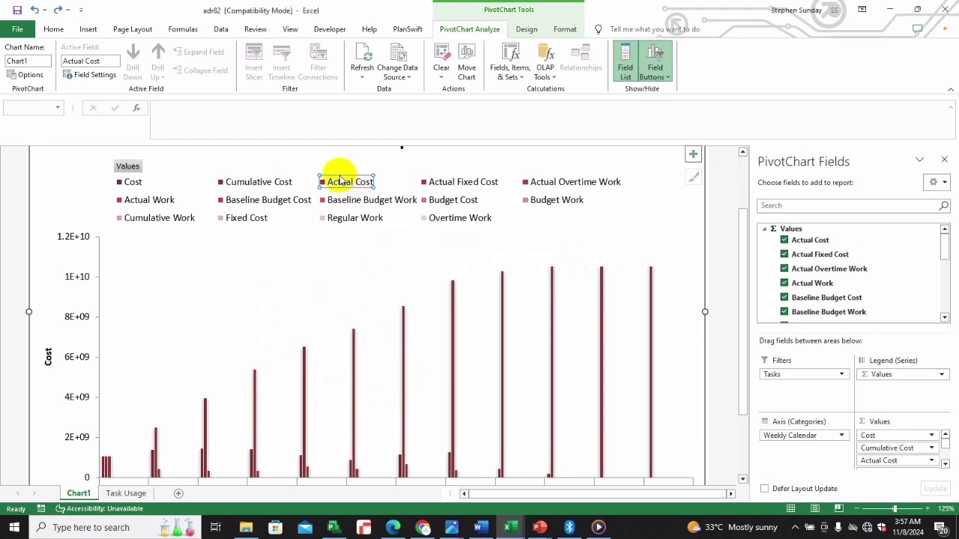
right_click(341, 185)
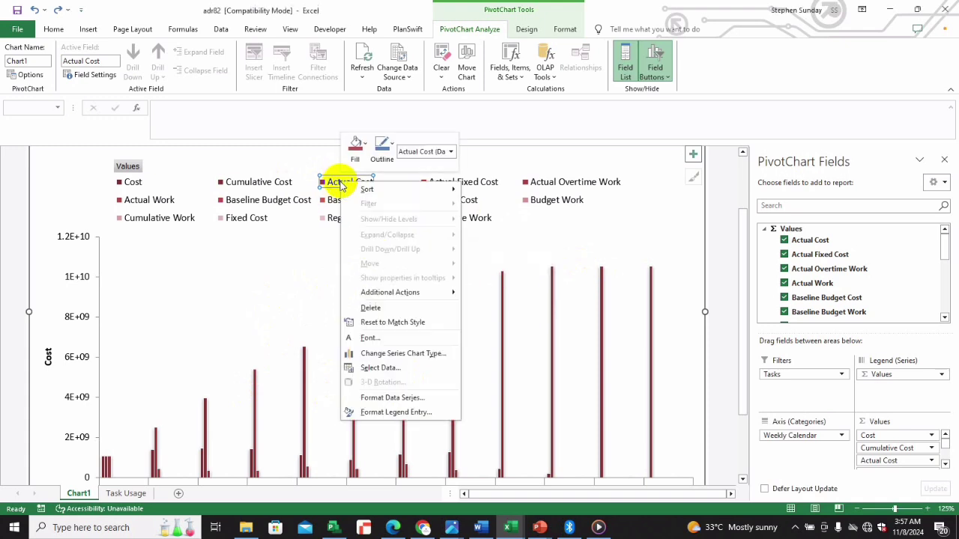
click(355, 150)
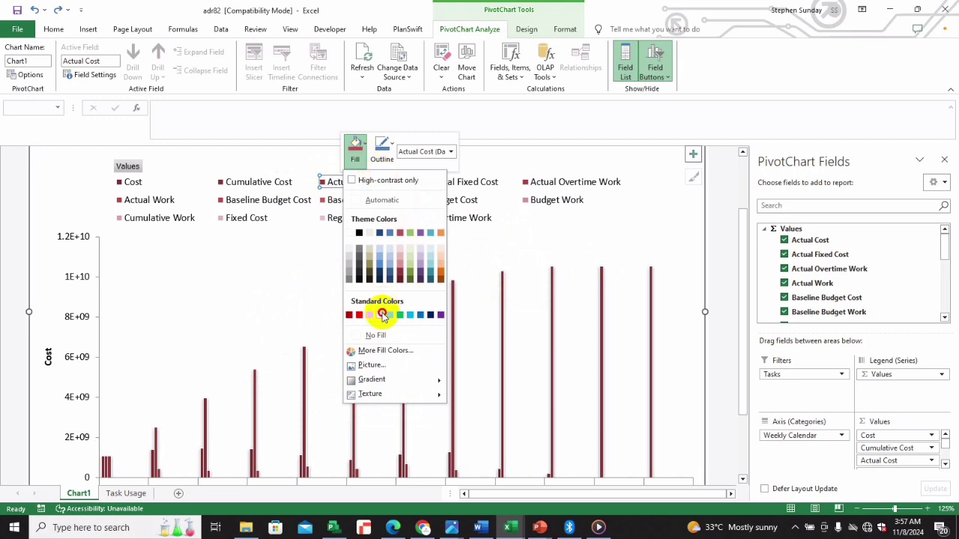
click(381, 314)
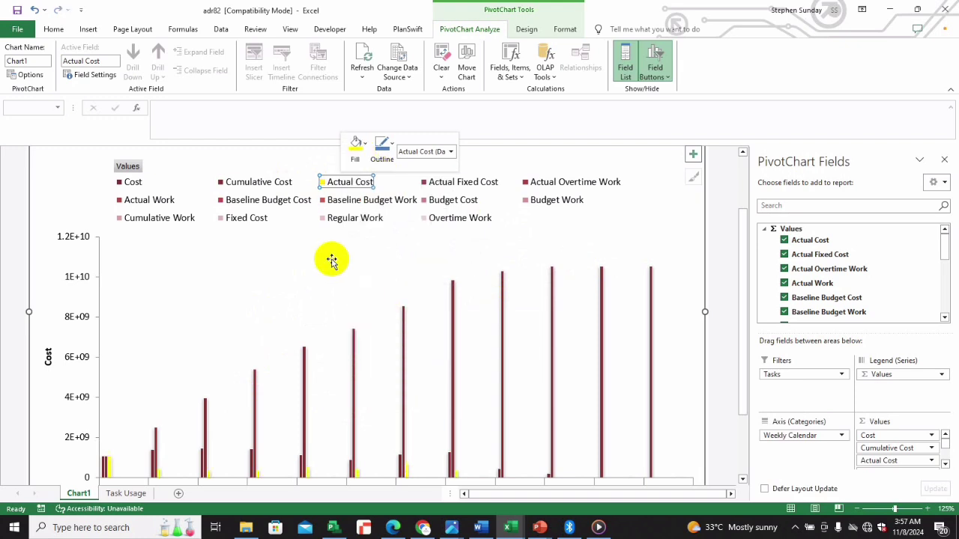
- Fill the Actual Fixed Cost series with standard light green
click(435, 185)
right_click(439, 188)
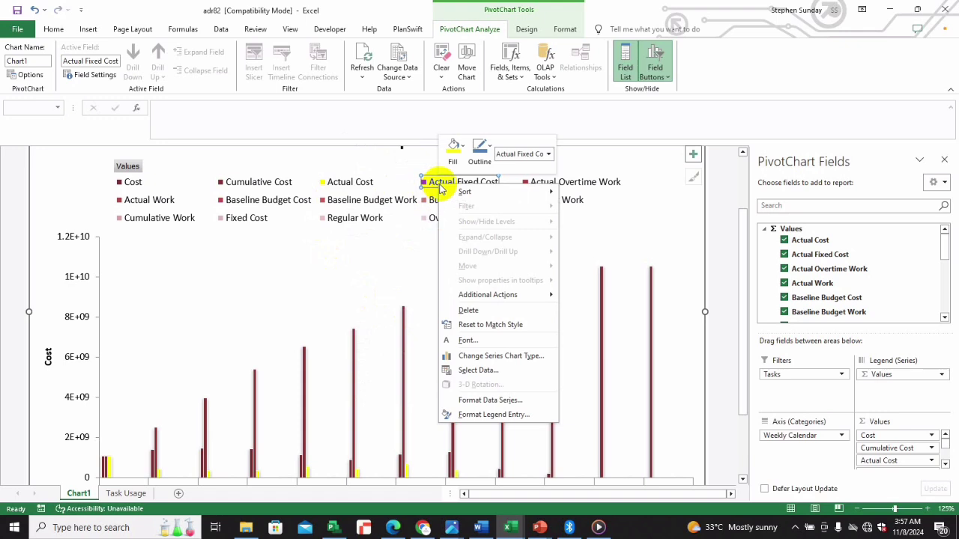
click(429, 188)
right_click(430, 186)
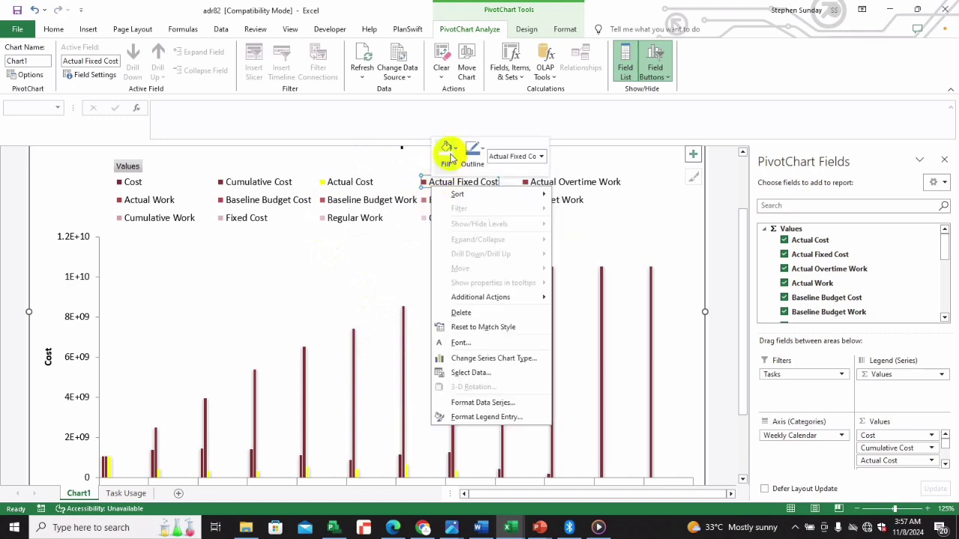
click(426, 185)
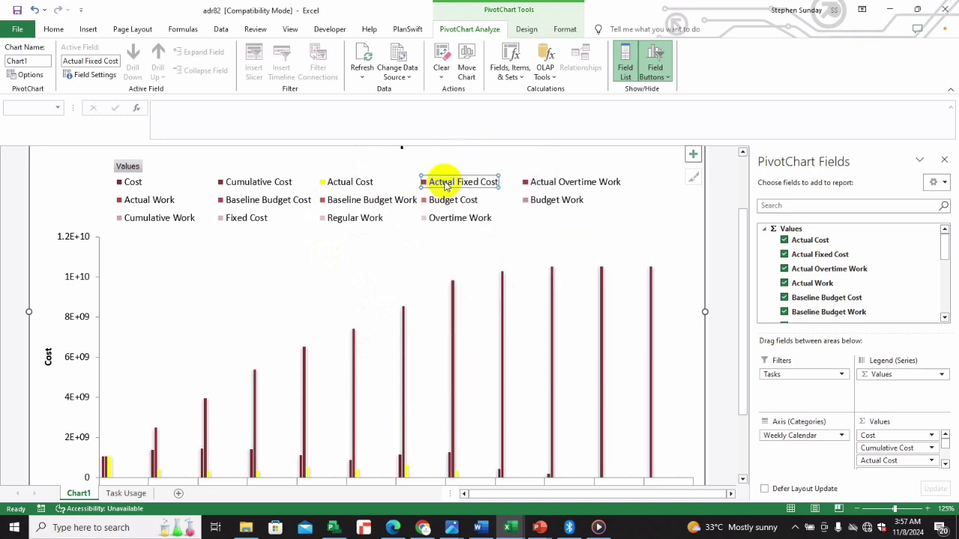
double_click(447, 186)
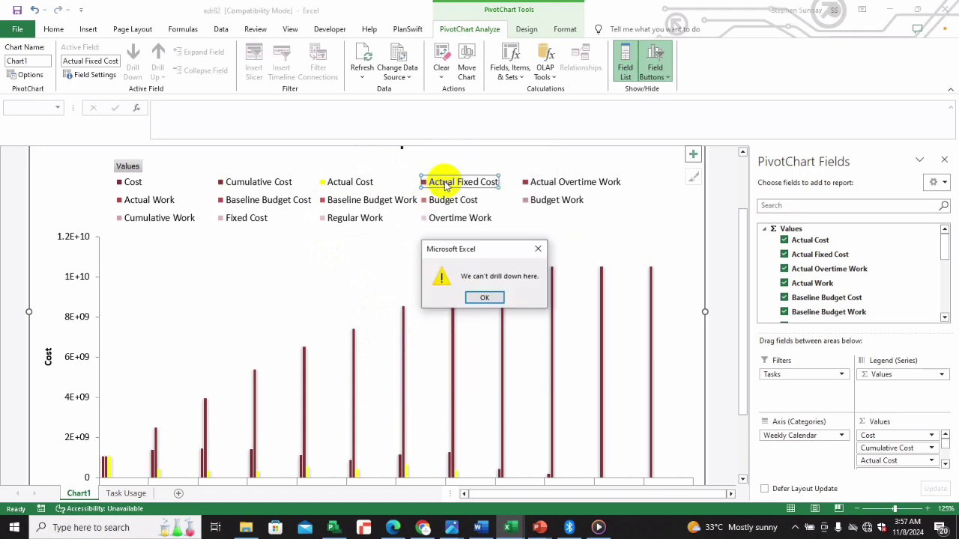
click(486, 298)
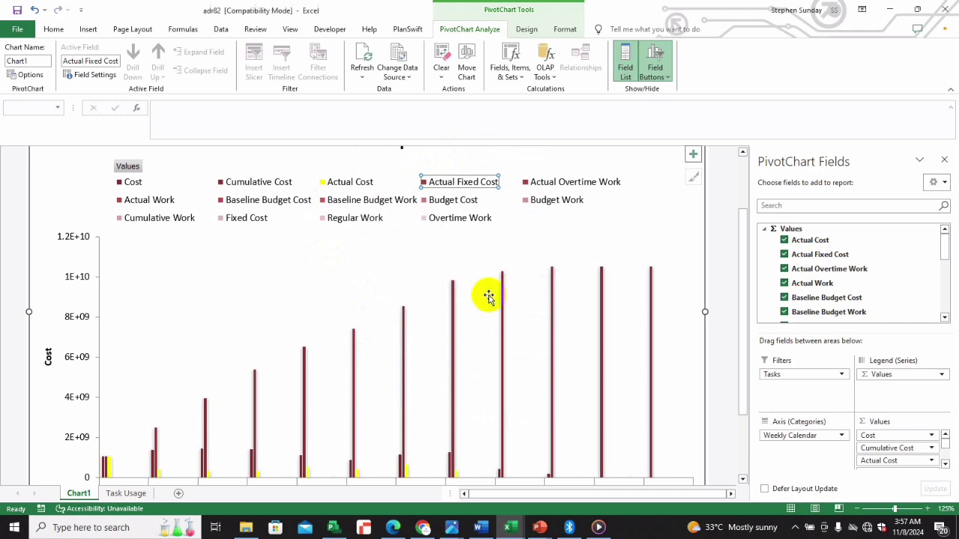
click(474, 185)
right_click(474, 186)
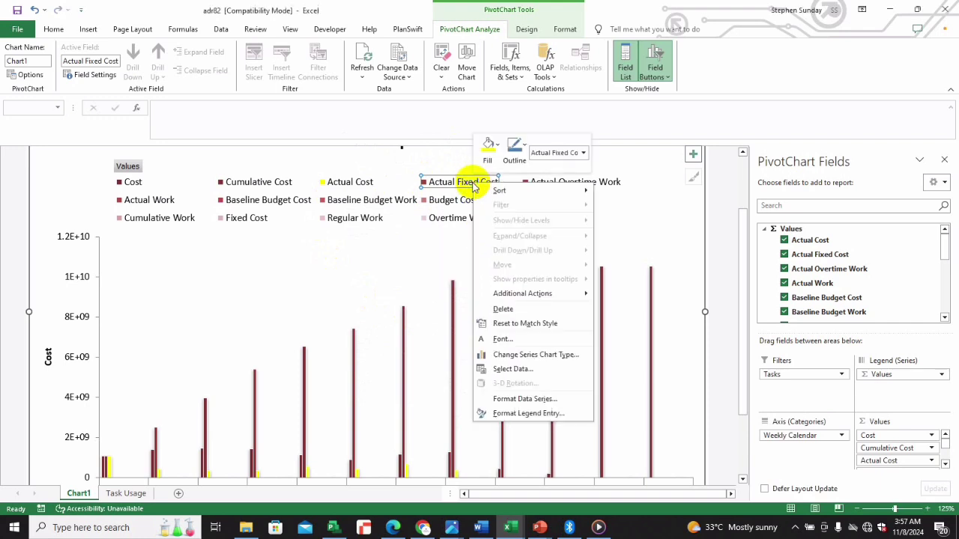
click(488, 156)
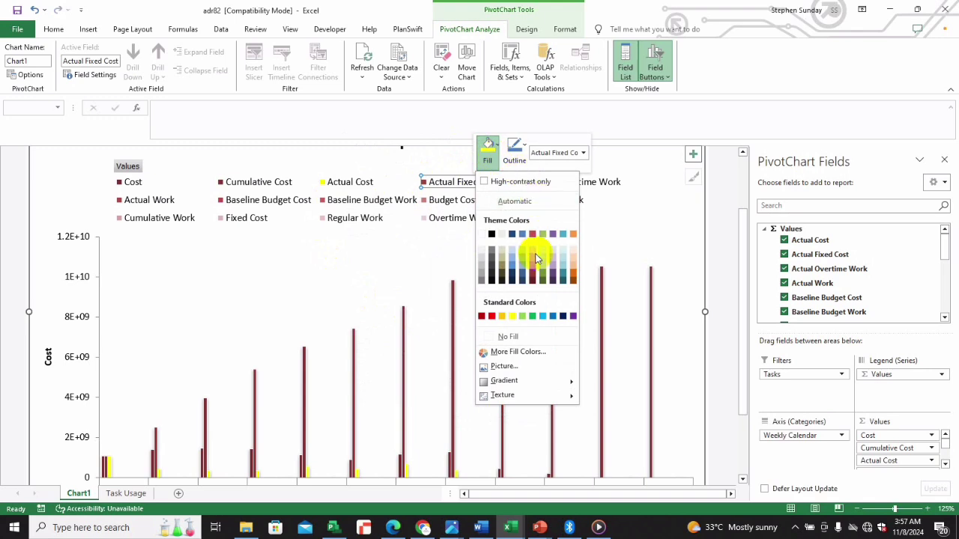
click(527, 317)
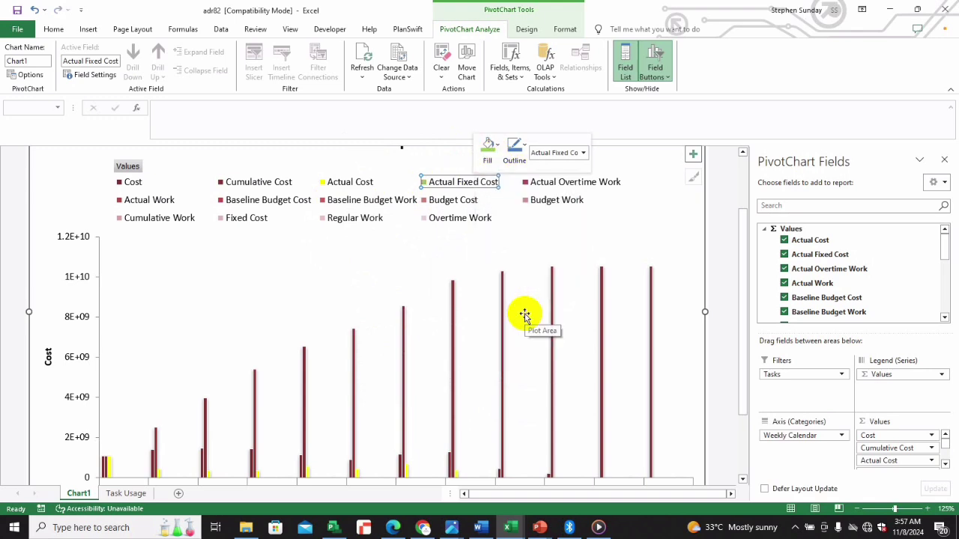
- Fill the Actual Overtime Work series with blue
click(443, 202)
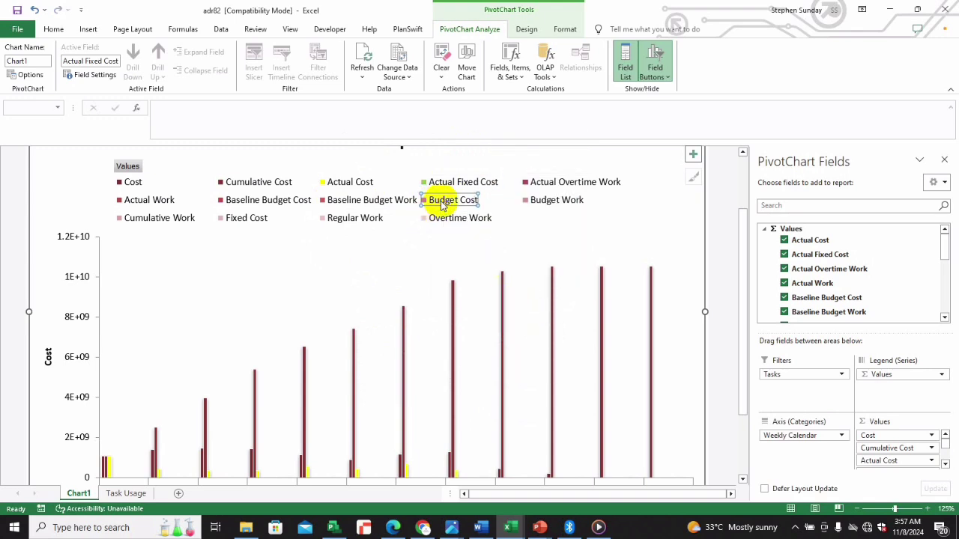
right_click(548, 189)
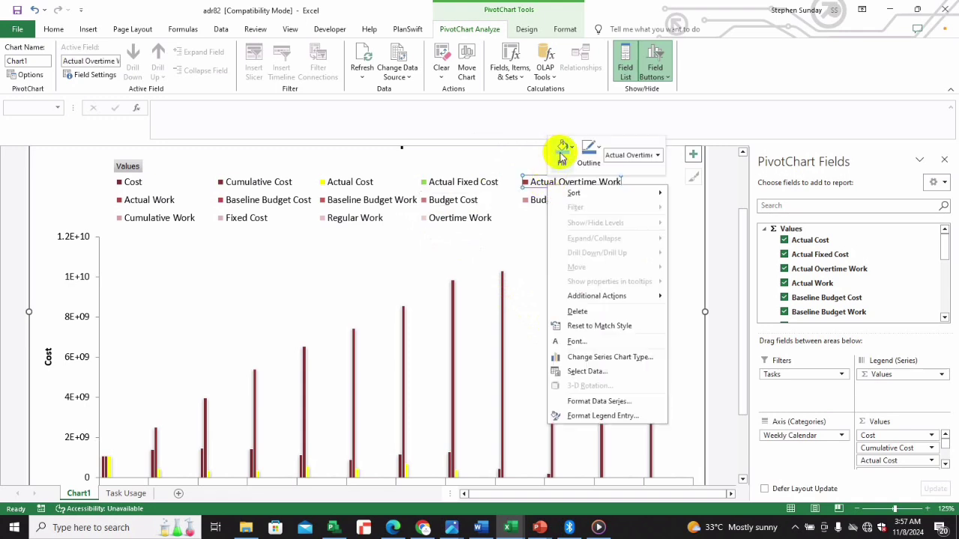
click(561, 153)
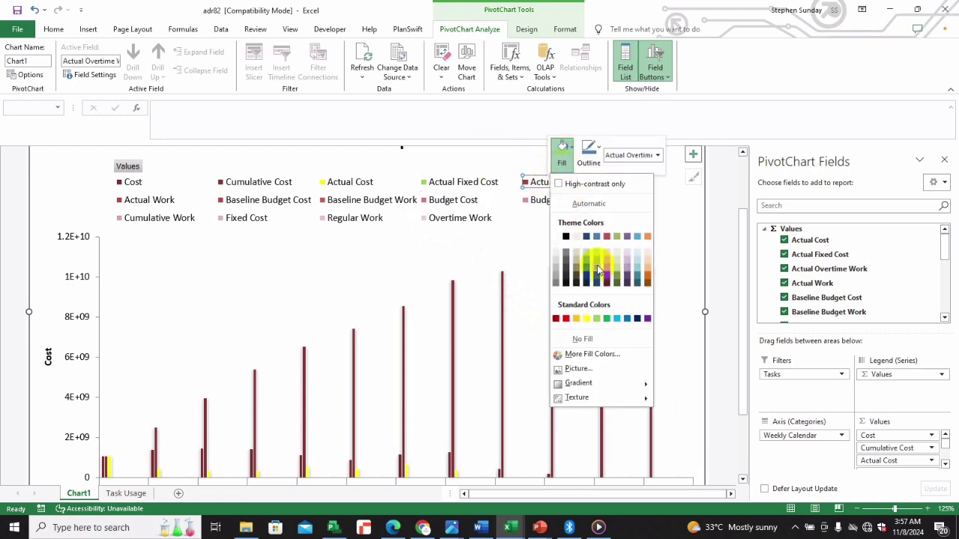
click(590, 269)
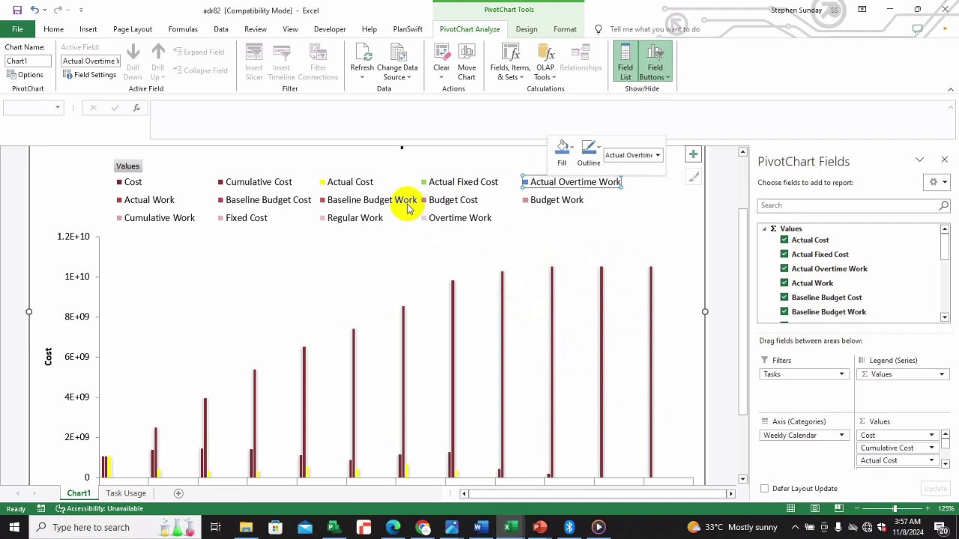
- Fill the Actual Work series with orange
click(407, 199)
click(157, 202)
click(171, 167)
click(256, 289)
- Fill the Baseline Budget Cost series of the PivotChart with light purple and the Cumulative Cost series with black
right_click(262, 200)
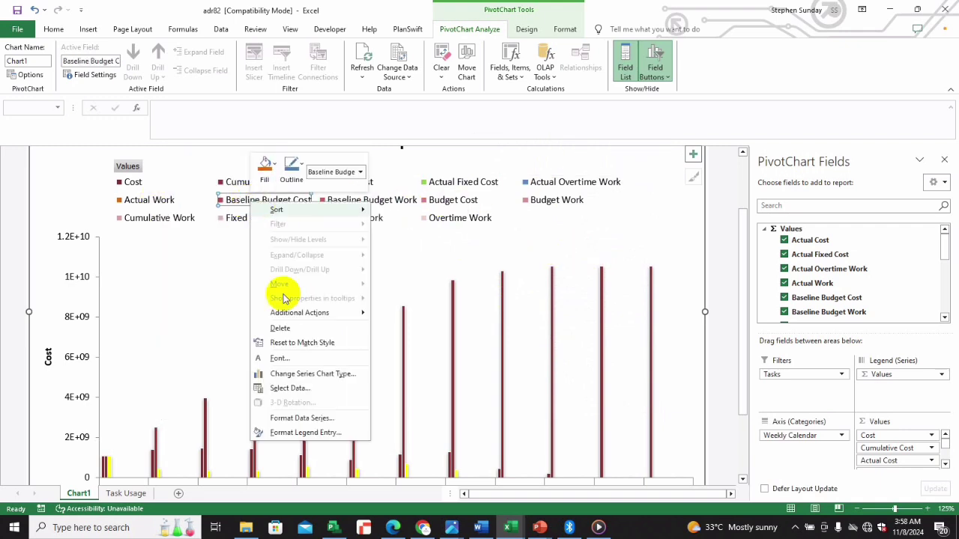
click(265, 171)
click(328, 278)
click(231, 182)
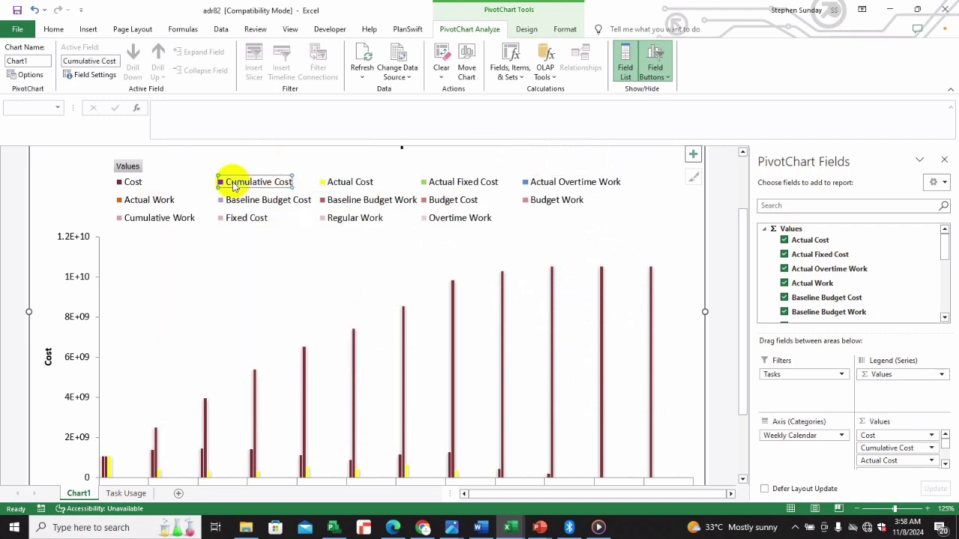
right_click(233, 183)
click(248, 156)
click(251, 234)
- Fill the Cost series with standard red and the Fixed Cost series with gold
click(131, 183)
right_click(132, 183)
click(145, 156)
click(142, 318)
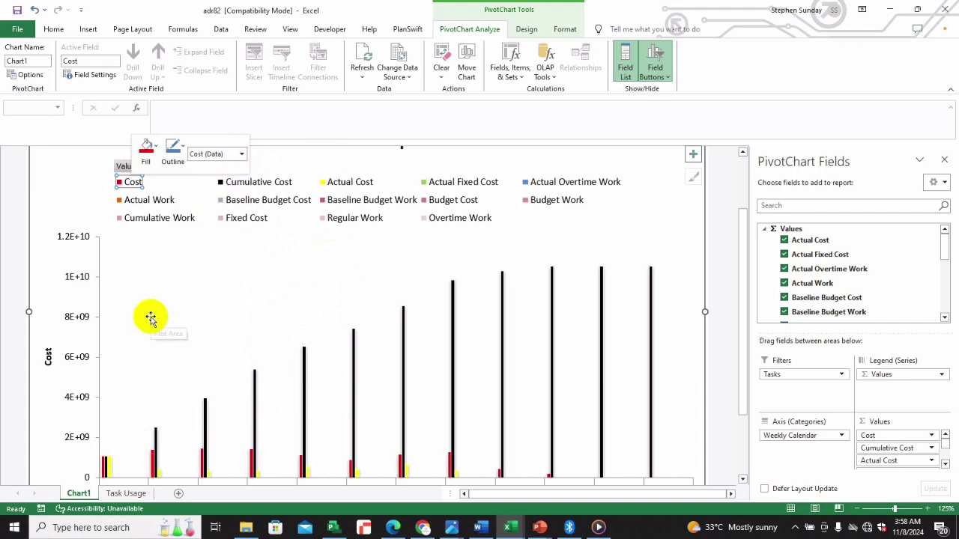
right_click(241, 218)
click(264, 184)
click(278, 351)
- Fill the Cumulative Work series with standard blue and the Regular Work series with light blue
right_click(132, 218)
click(173, 190)
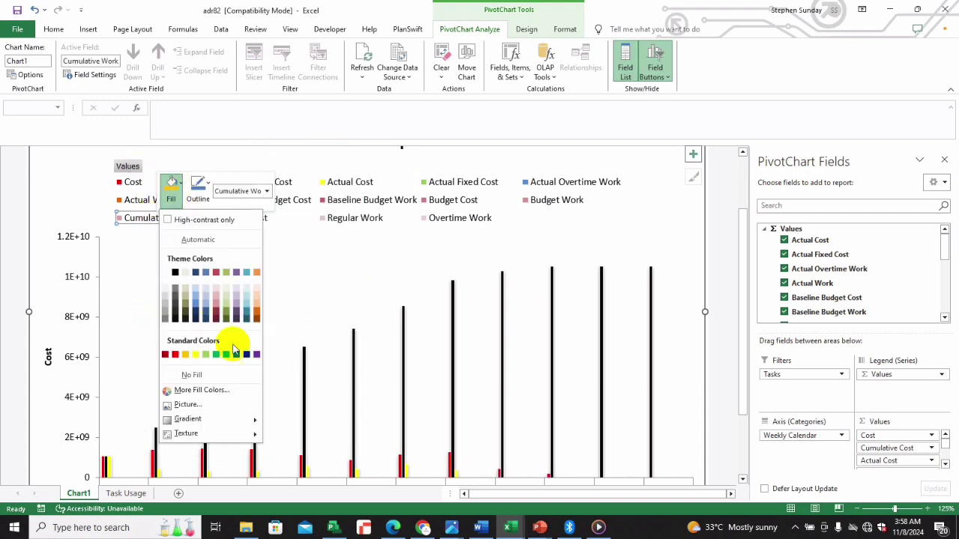
click(237, 350)
right_click(354, 218)
click(362, 183)
click(417, 352)
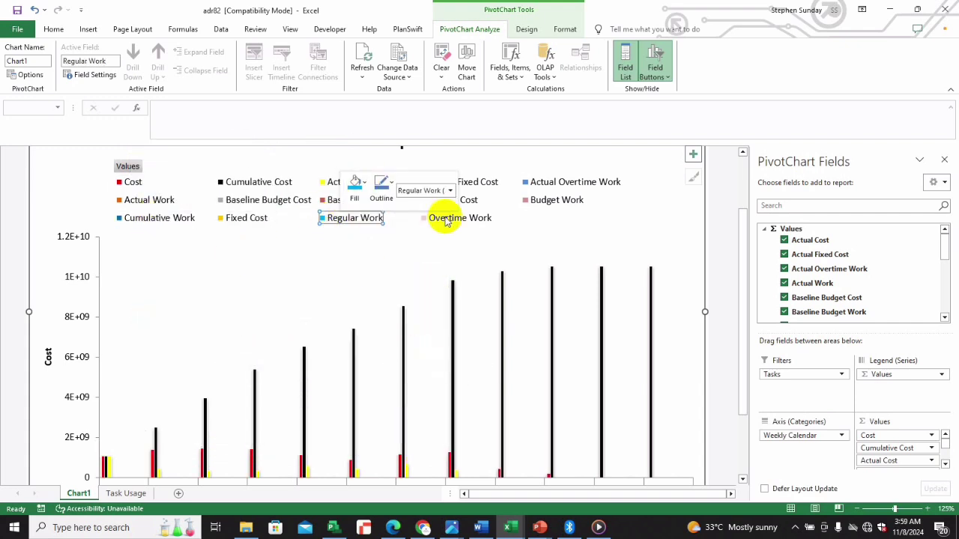
- Fill the Budget Work series in the chart legend with olive green
right_click(440, 218)
click(483, 212)
right_click(555, 200)
click(548, 169)
click(605, 266)
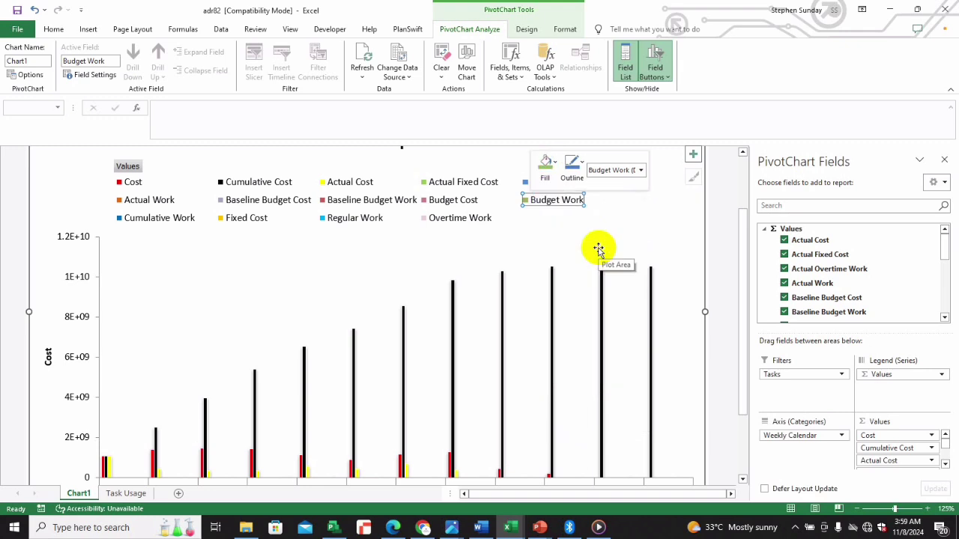
- Close the PivotChart field list to give the chart more room
click(636, 225)
click(944, 160)
scroll(953, 255, down, 2)
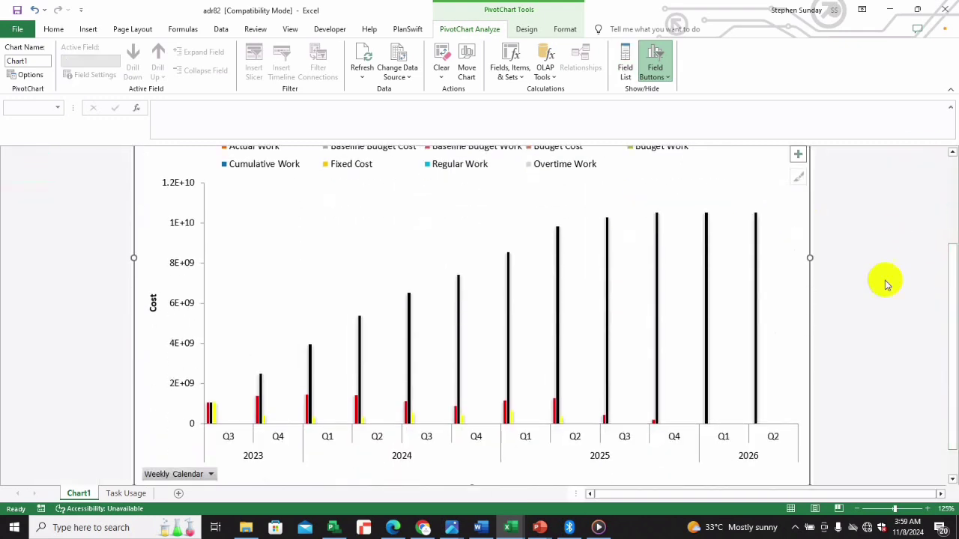
- Change the PivotChart's type from Clustered Column to Stacked Column
double_click(300, 265)
right_click(300, 269)
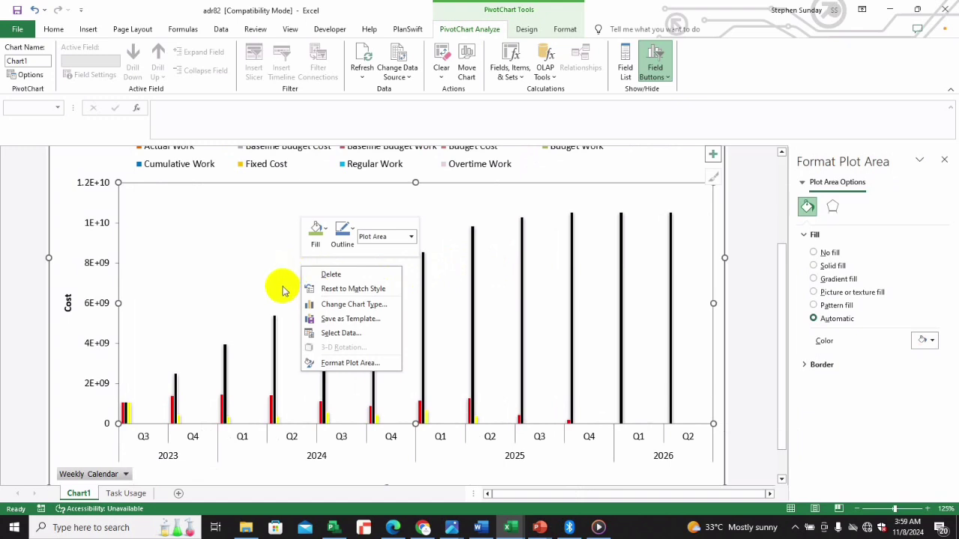
click(345, 305)
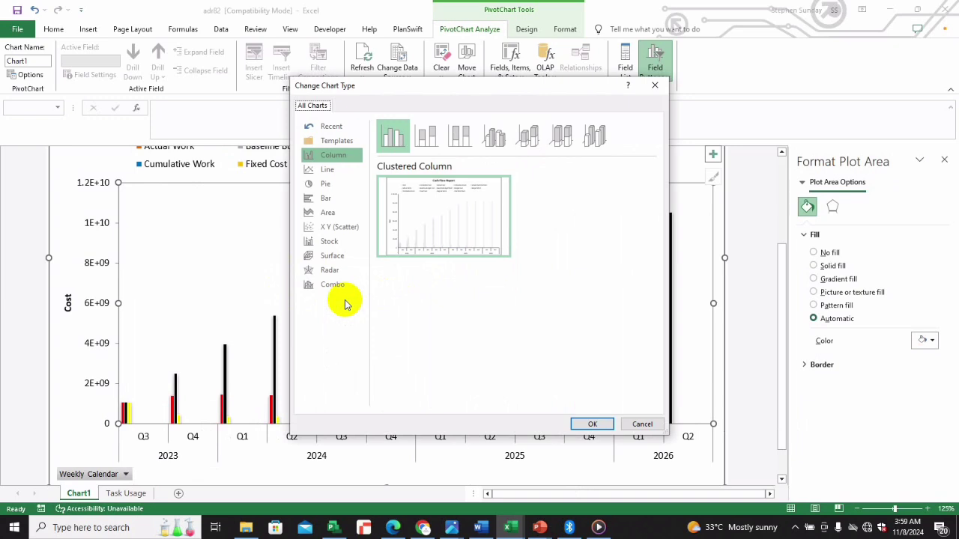
click(428, 139)
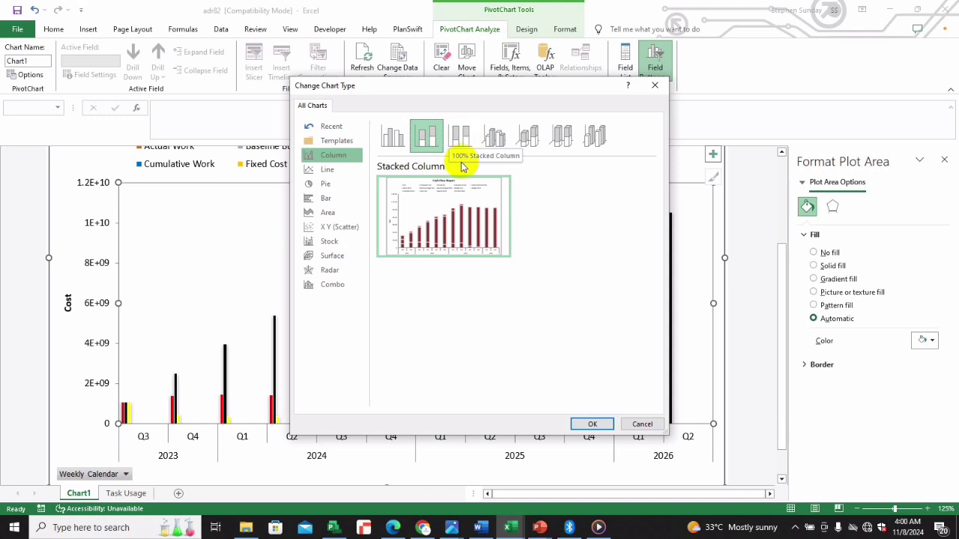
click(594, 424)
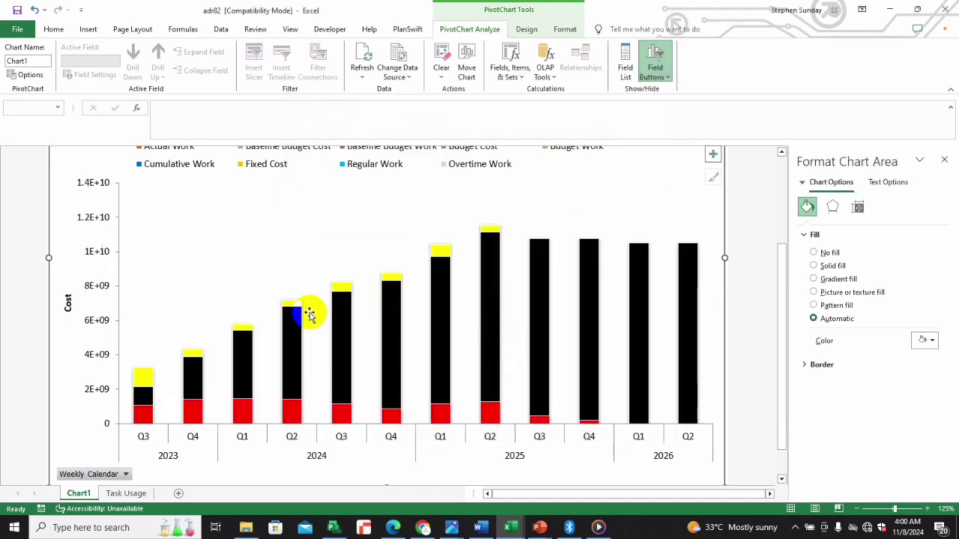
- Open the available options for the stacked chart's plot area
mouse_move(601, 298)
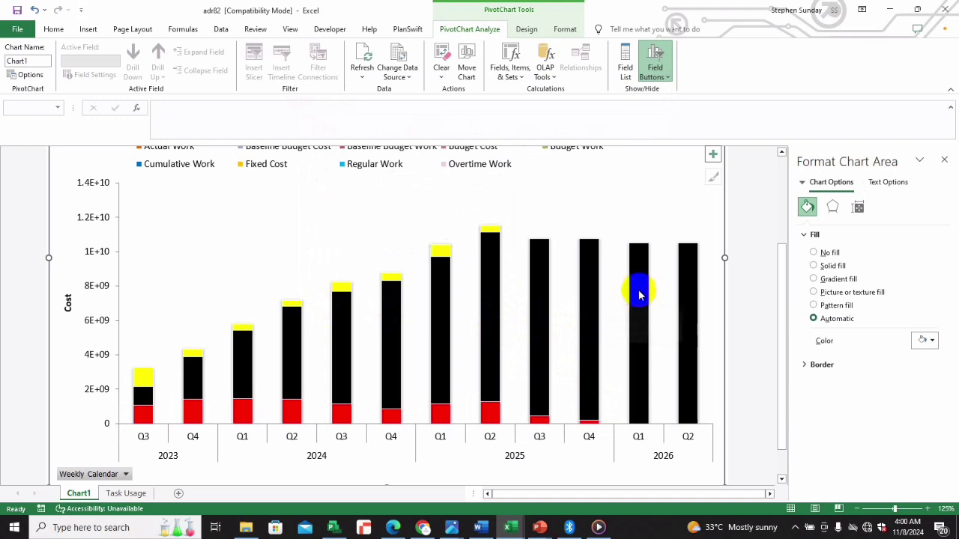
right_click(387, 216)
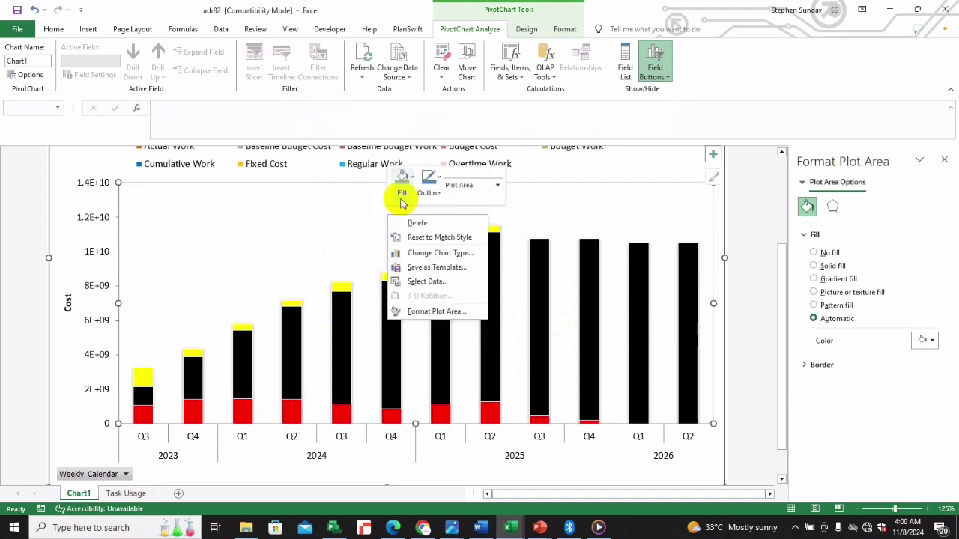